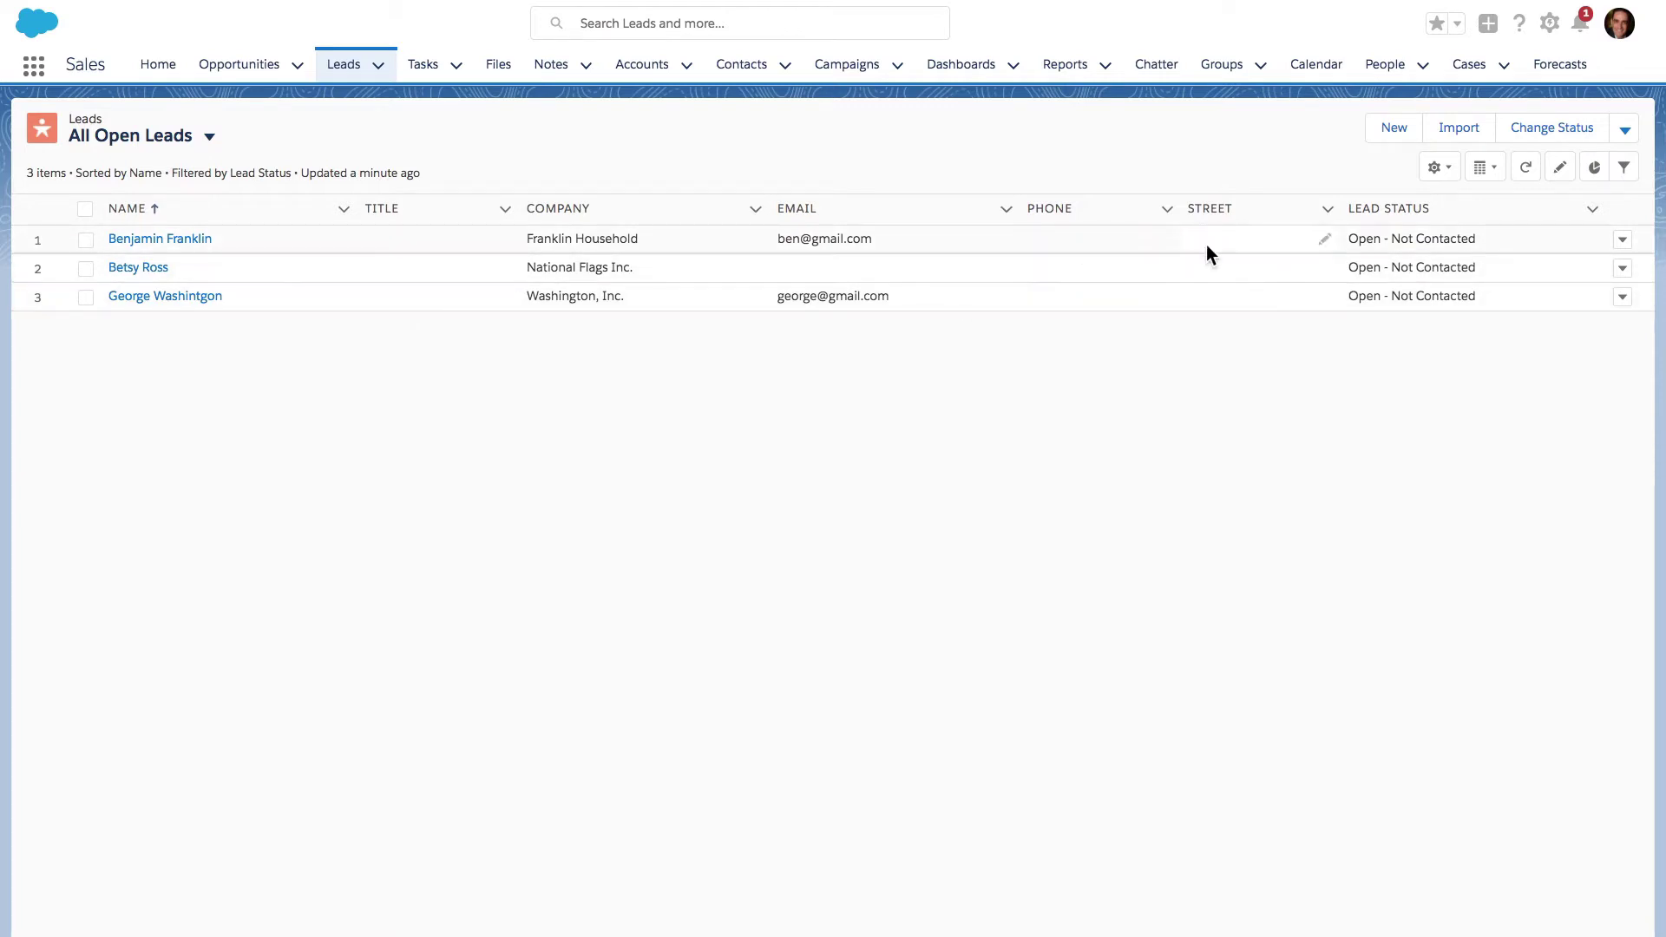
# - Set the first lead's title to Vice President, correcting the typos
pyautogui.click(416, 240)
pyautogui.doubleClick(414, 238)
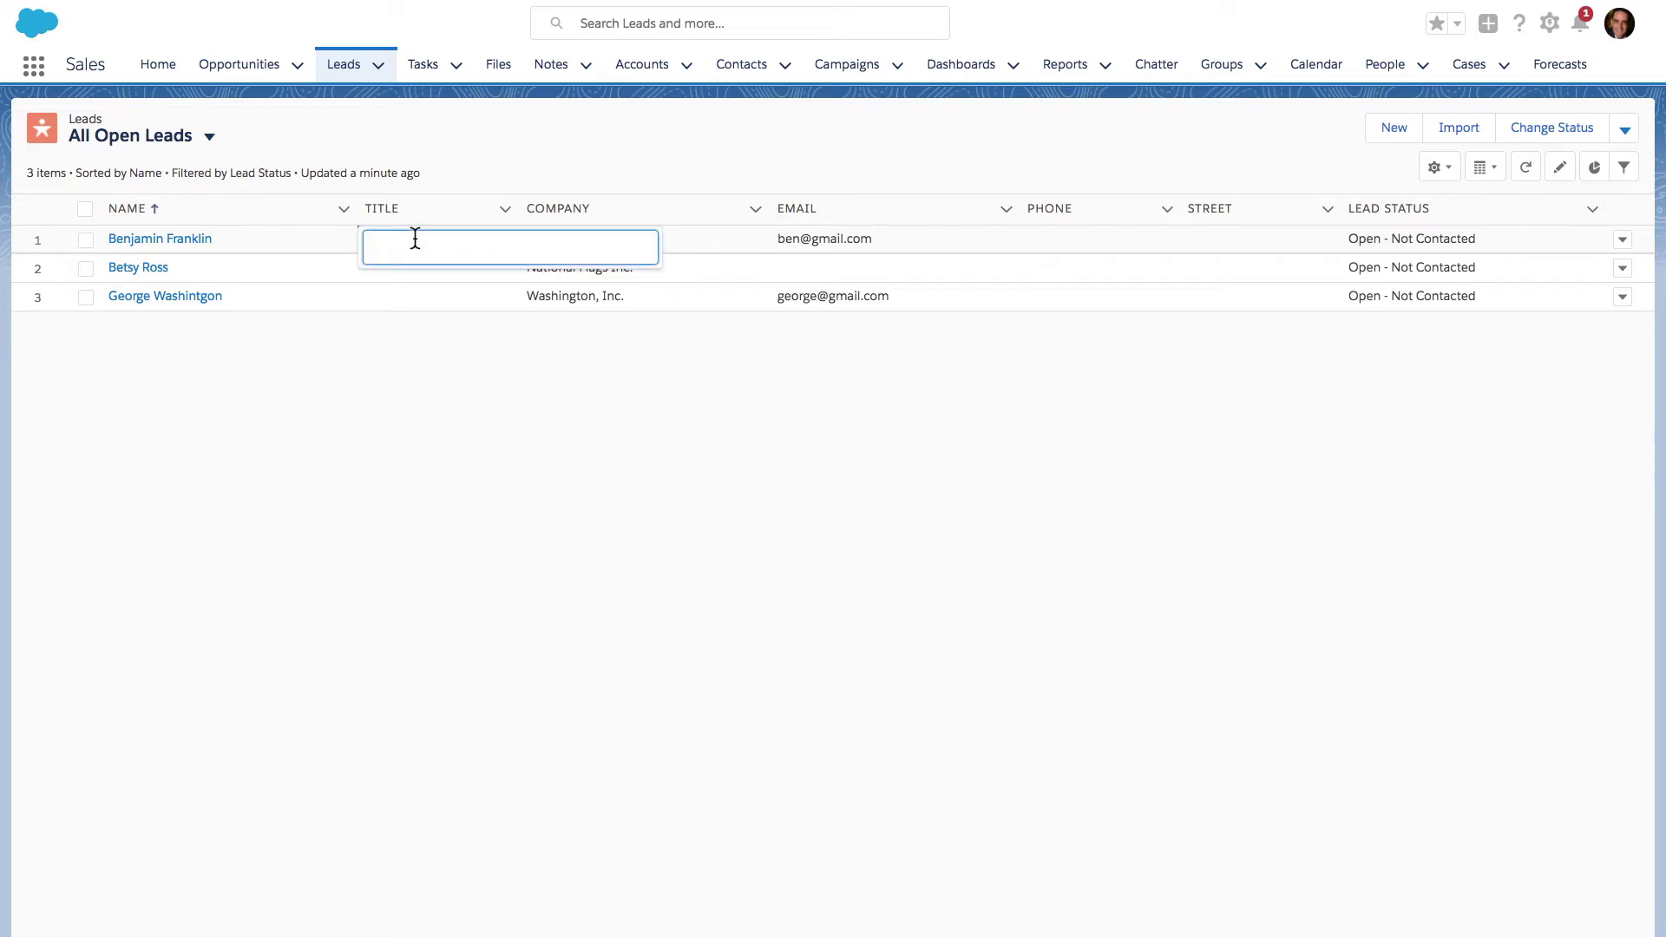
pyautogui.write('Vice President')
pyautogui.press('Return')
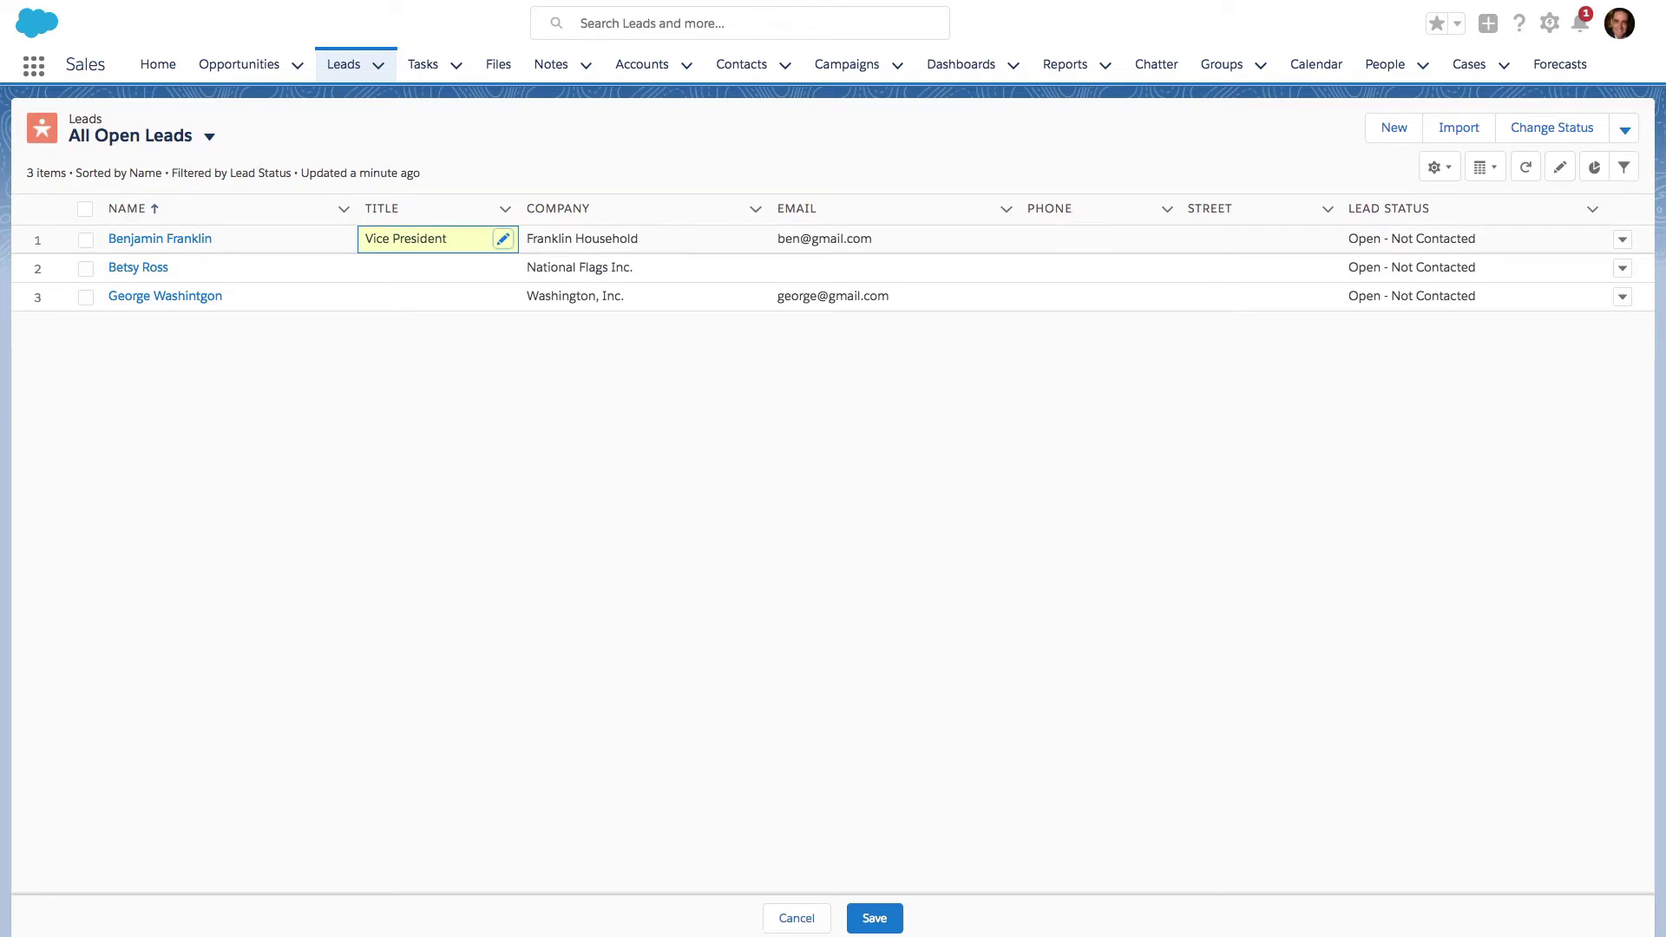
# - Set the second and third leads' titles to CEO and President
pyautogui.doubleClick(406, 273)
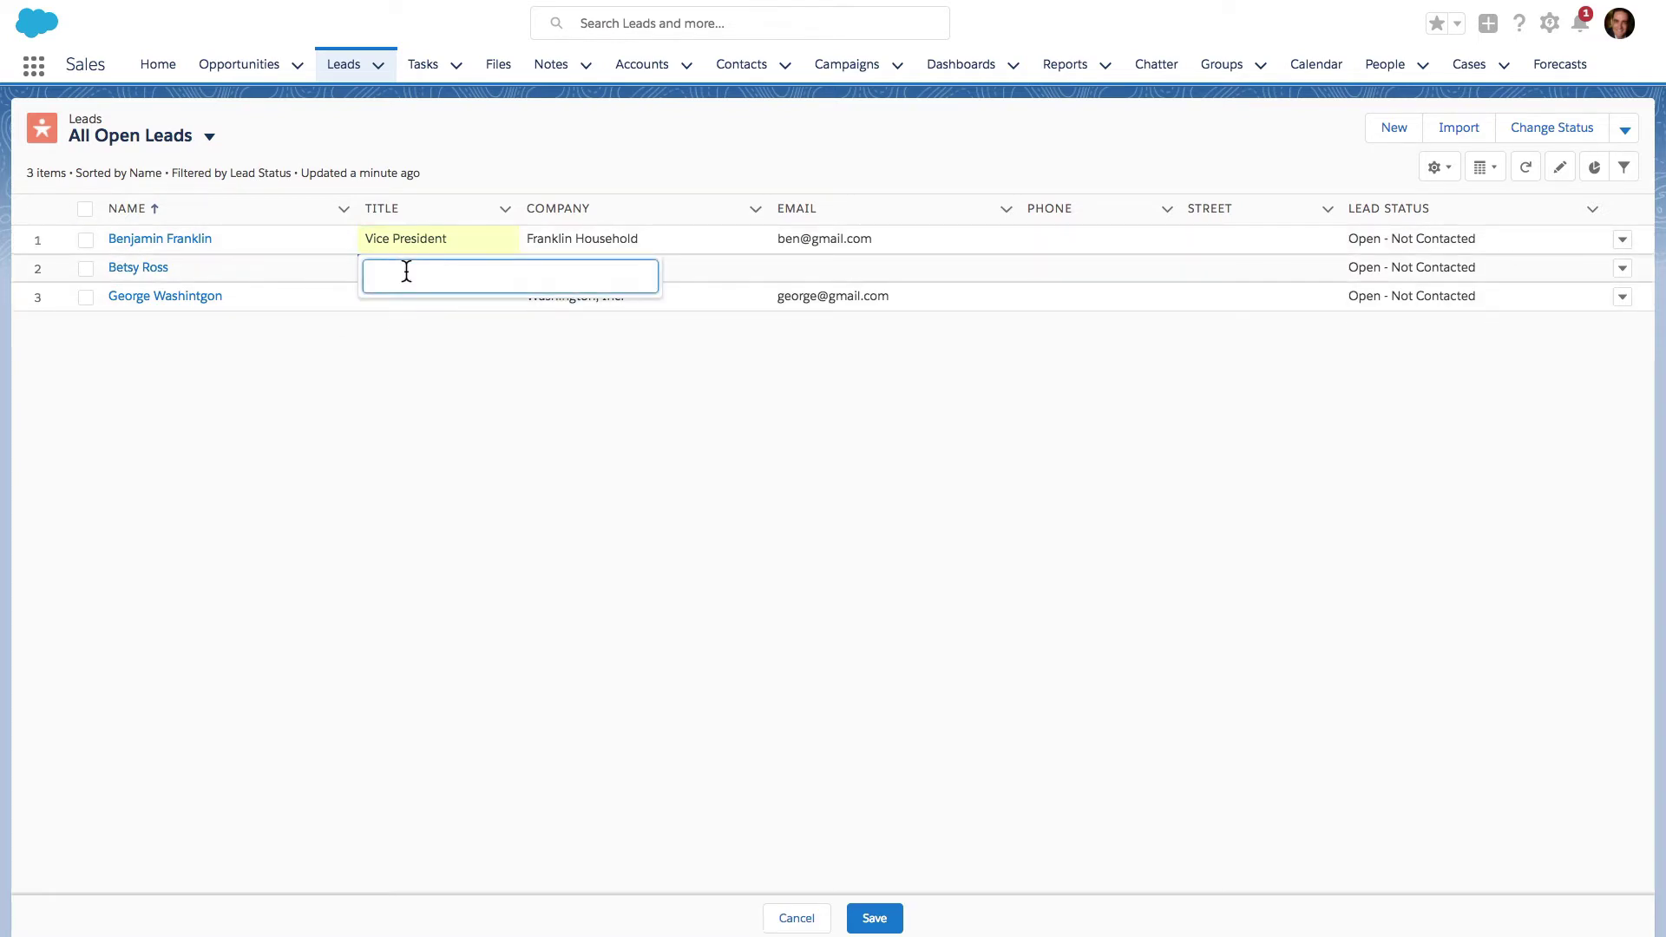
pyautogui.write('CEO')
pyautogui.doubleClick(402, 305)
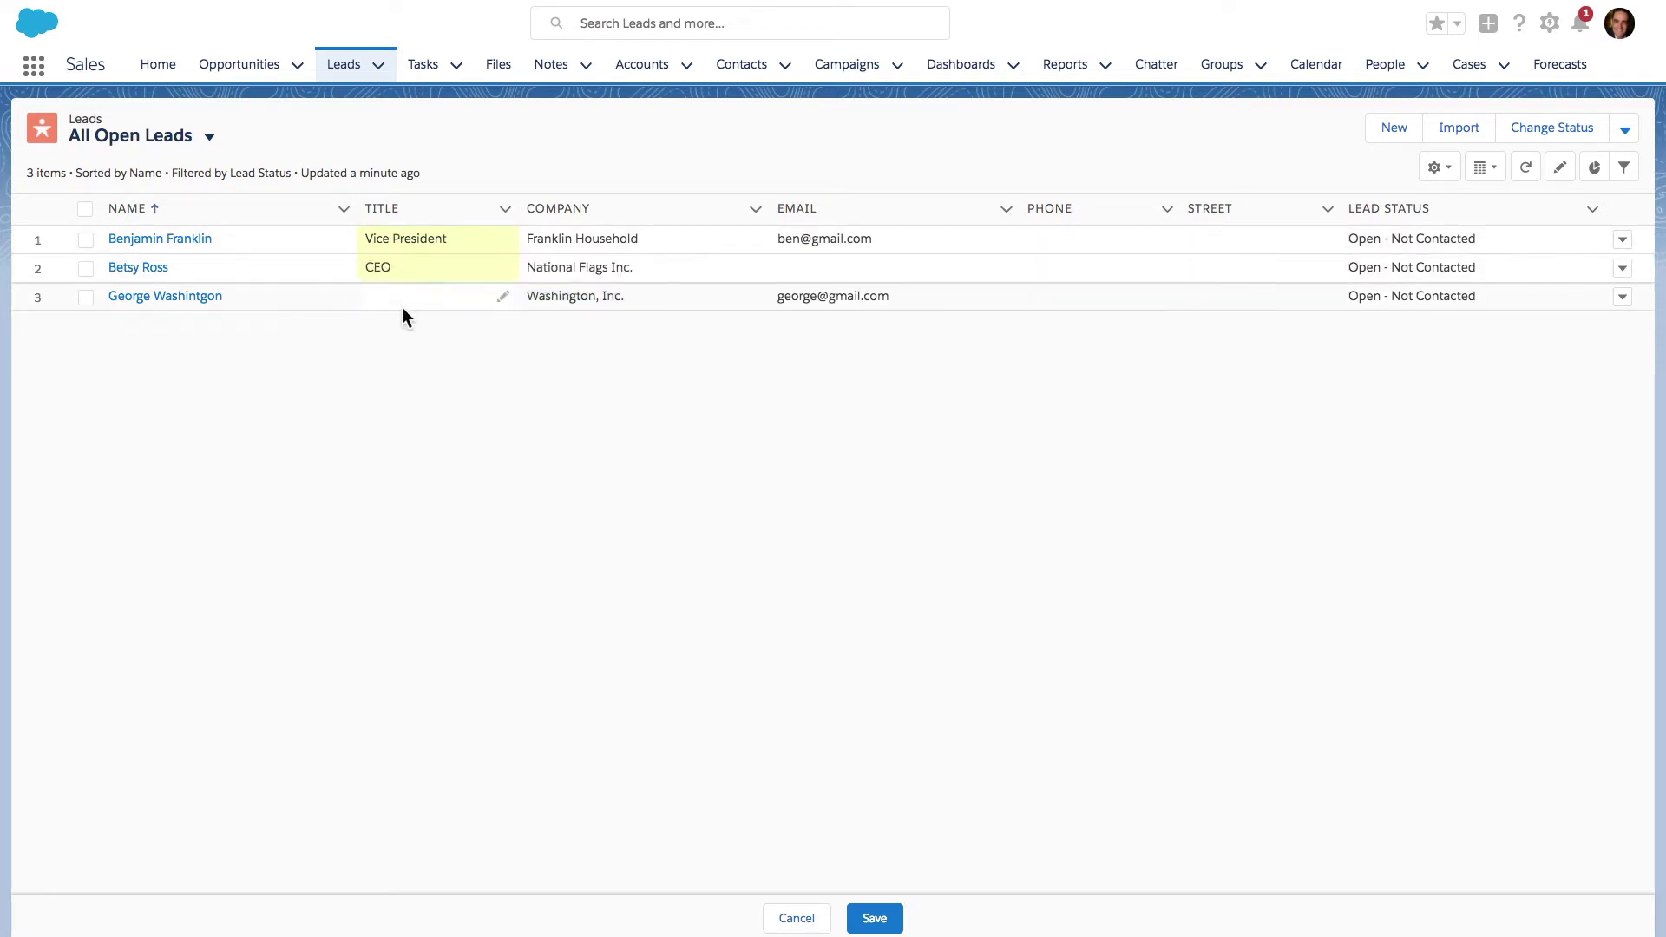
pyautogui.write('President')
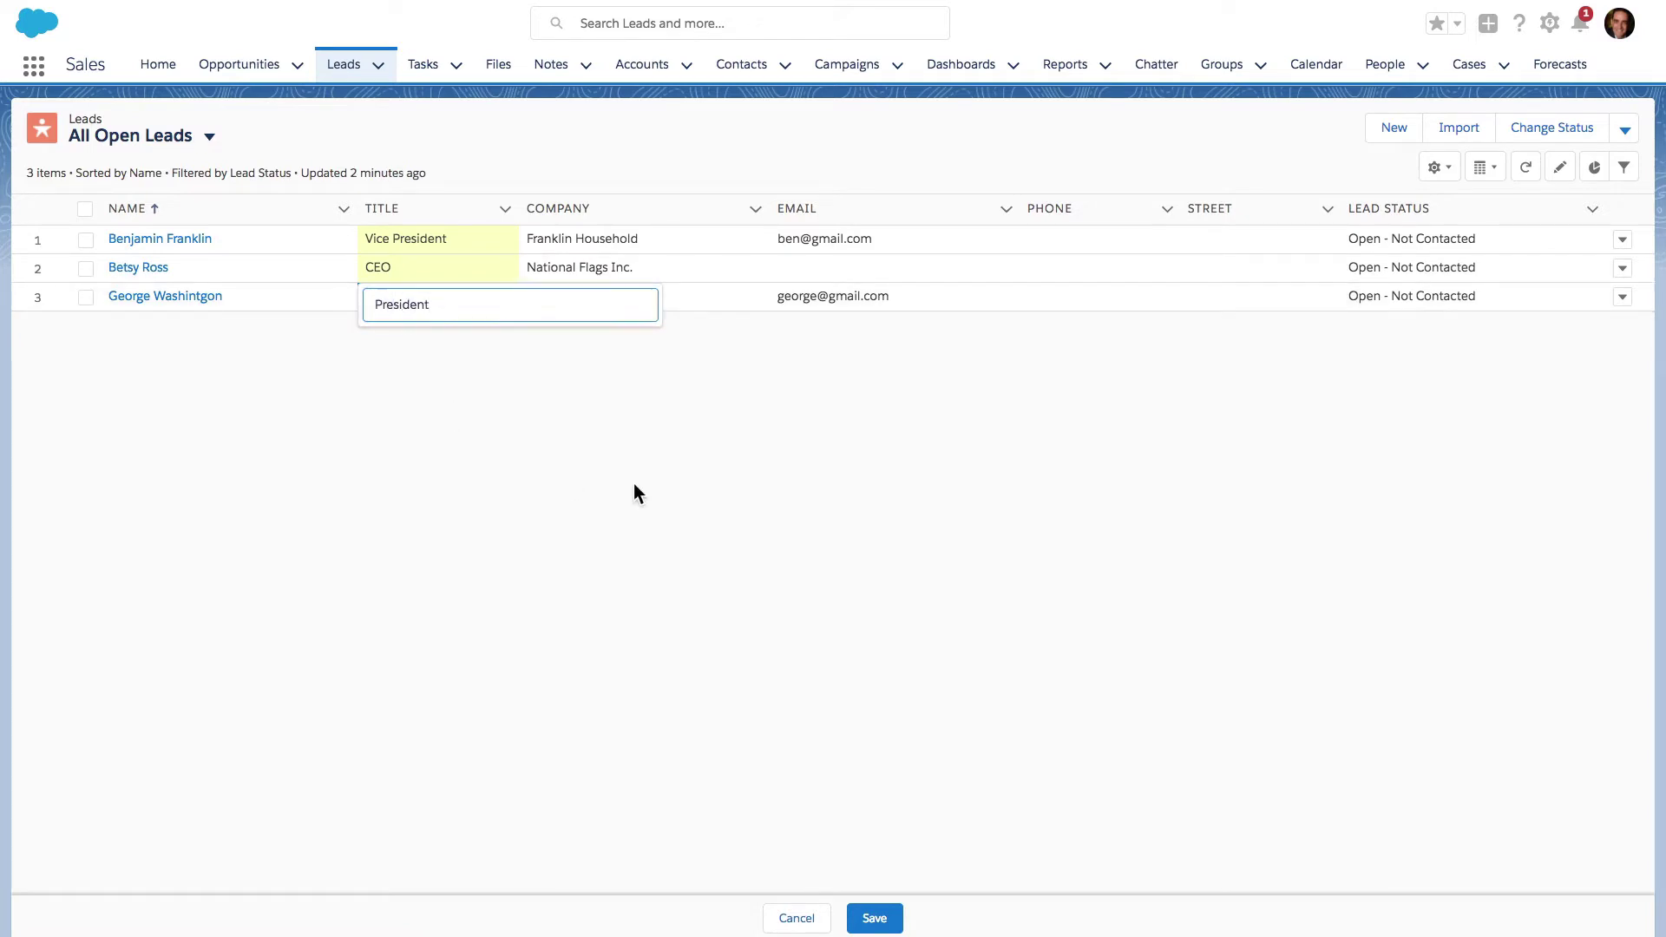
pyautogui.click(636, 488)
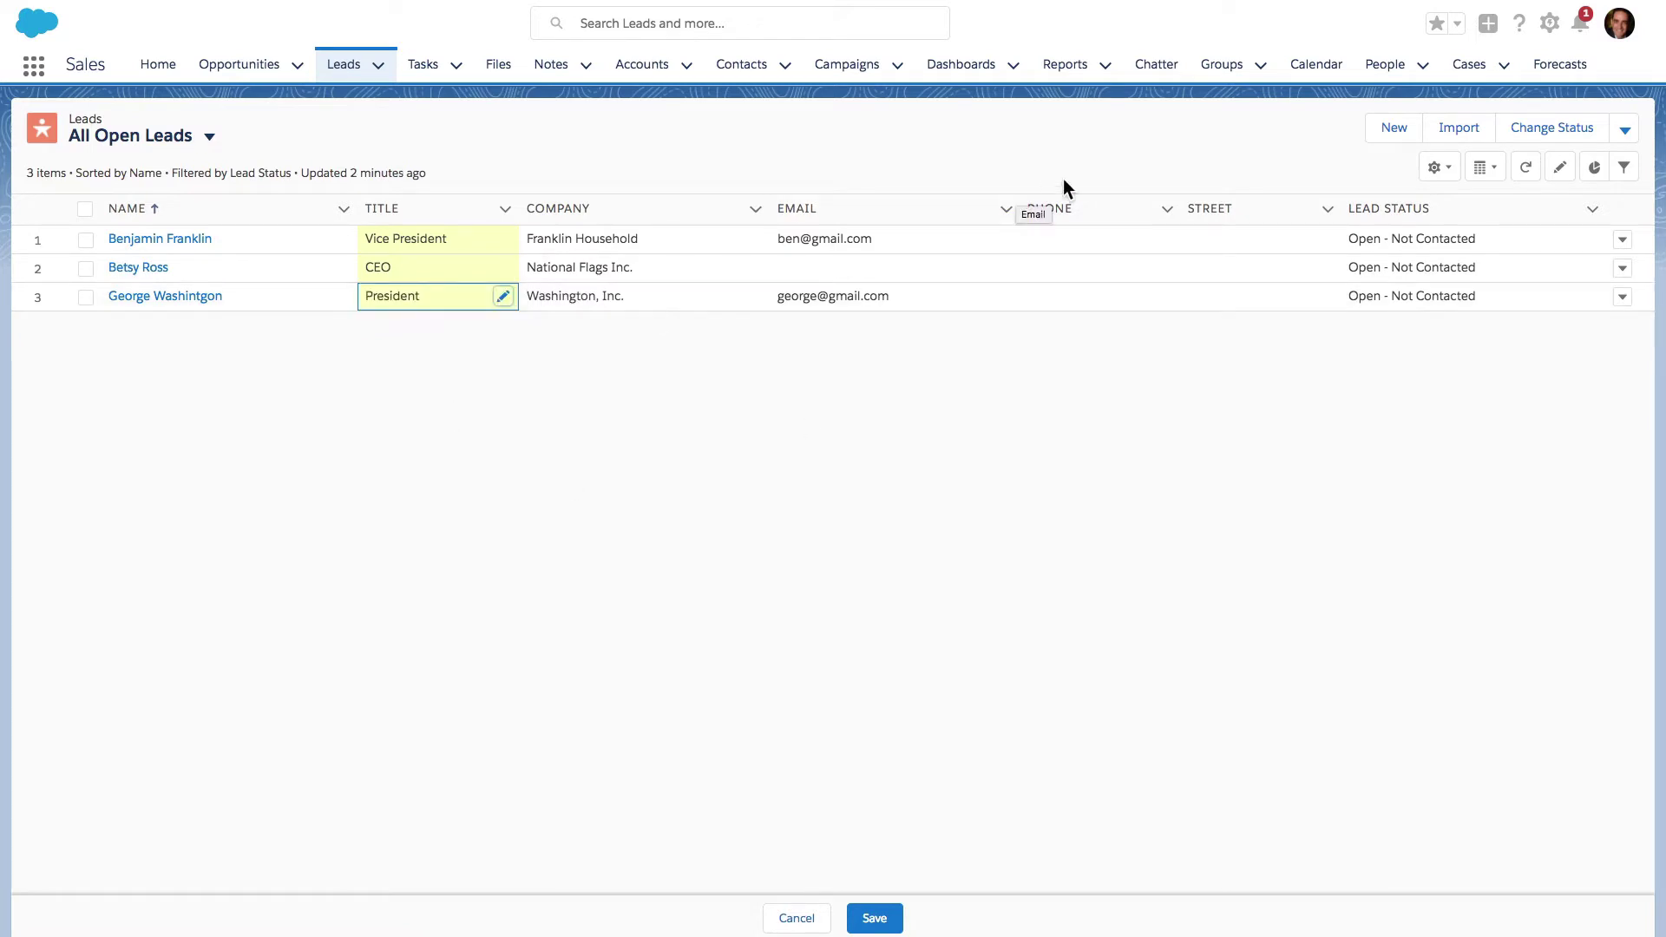
# - Enter a new email address for the second lead
pyautogui.doubleClick(924, 269)
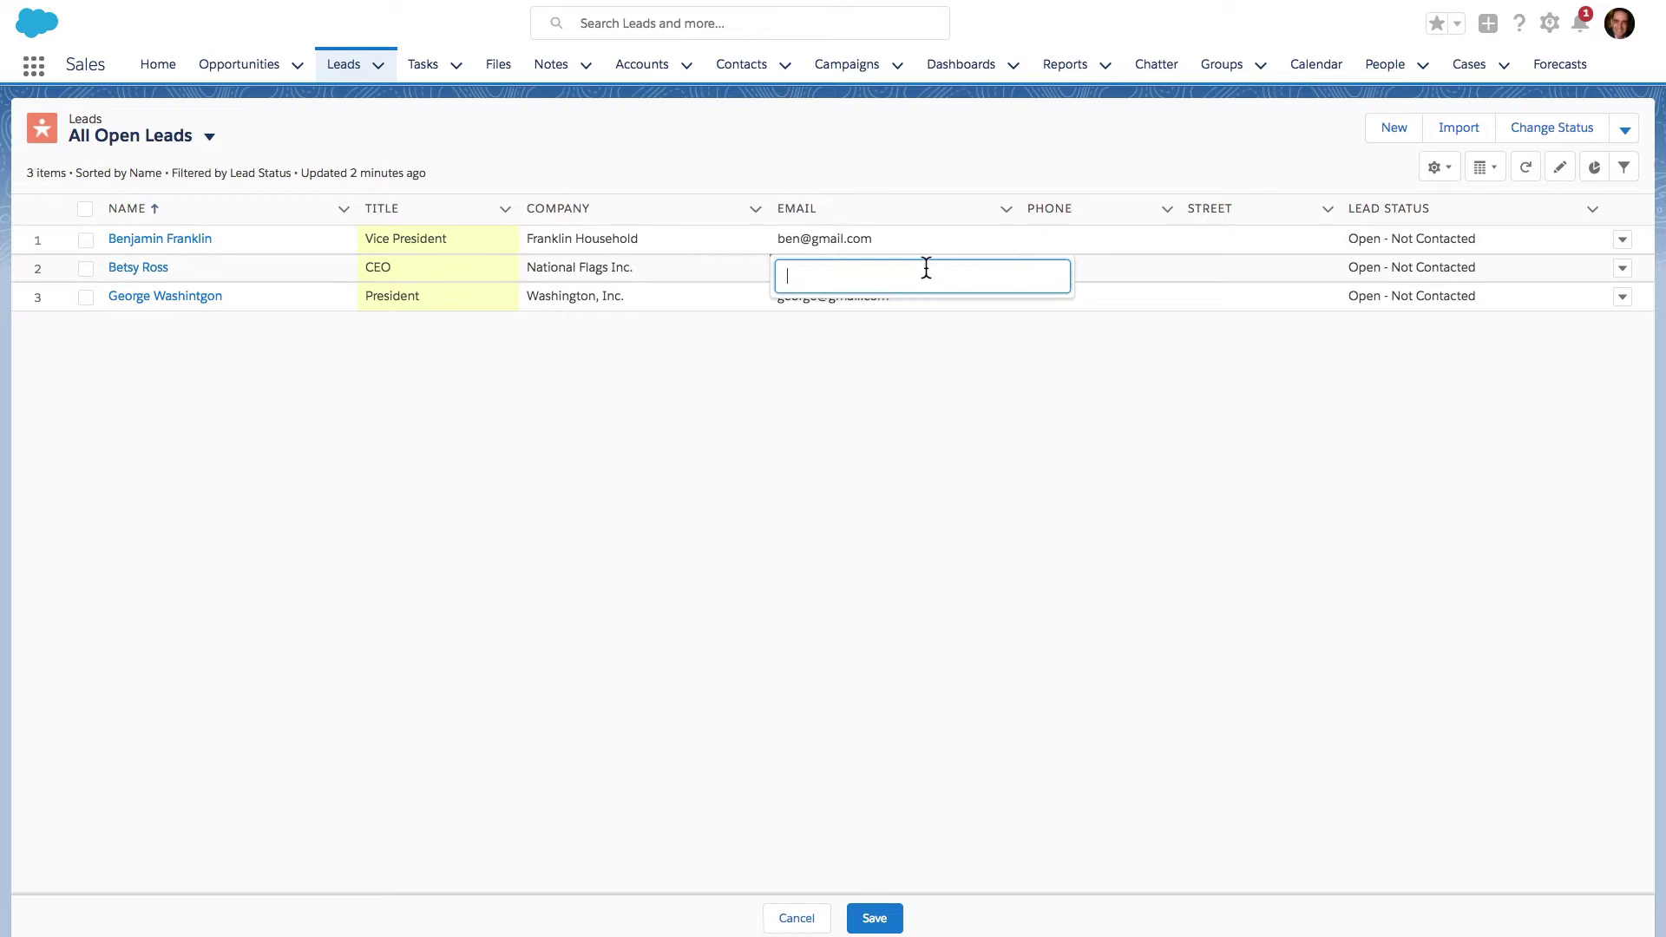
pyautogui.press('Return')
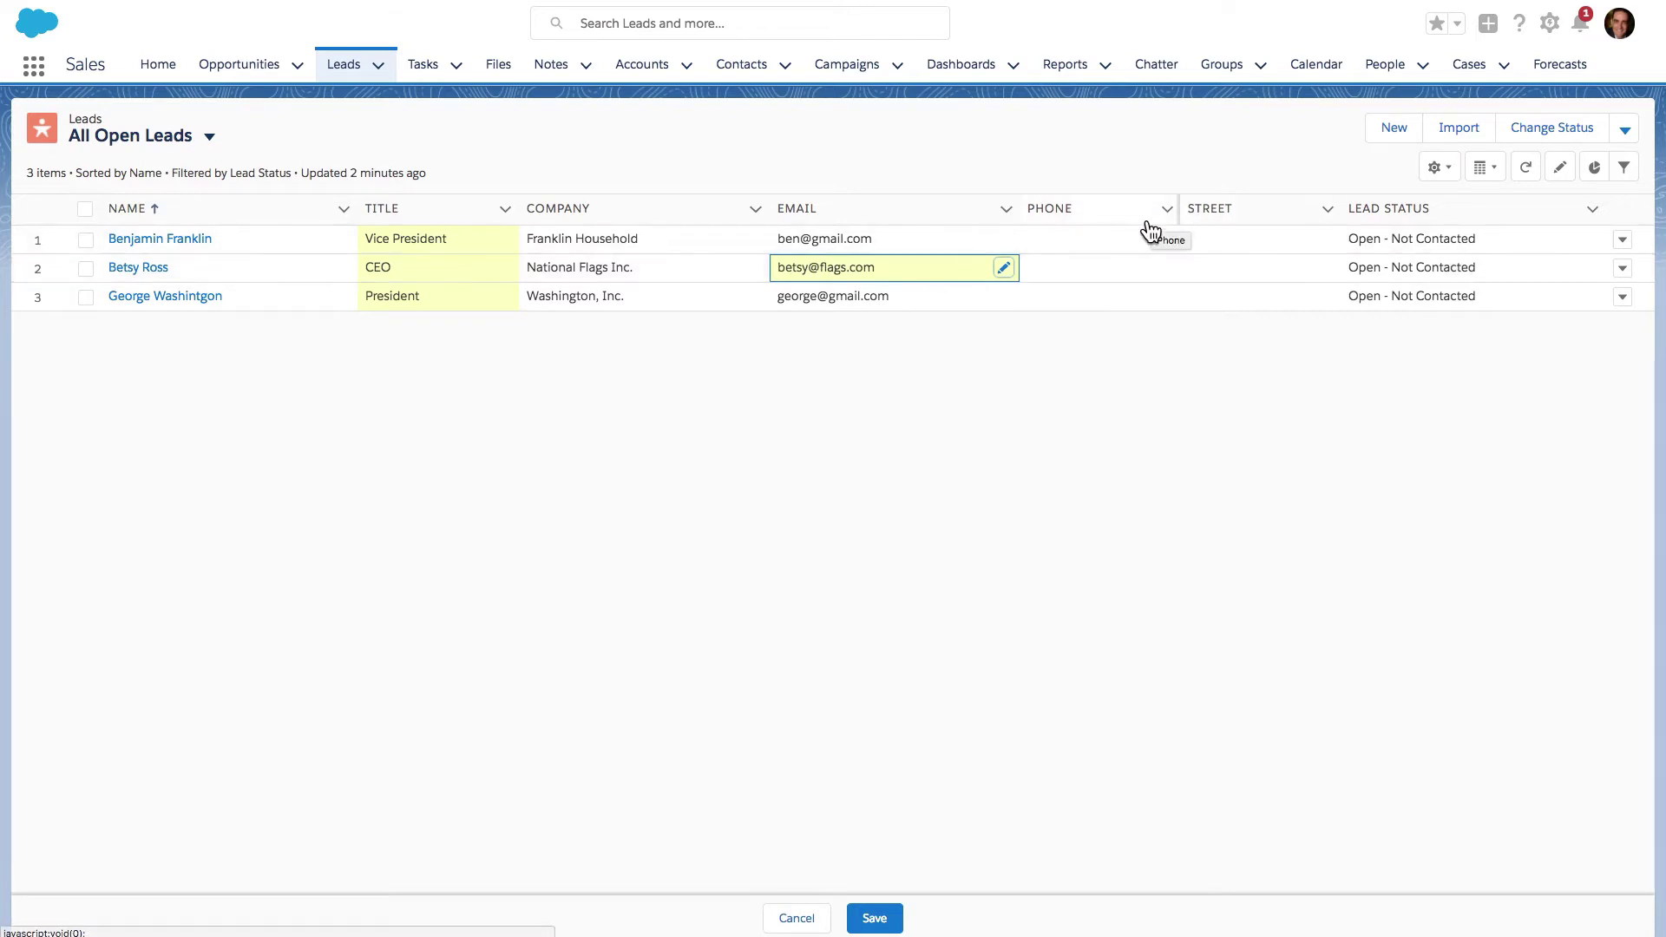
# - Enter the first lead's phone number
pyautogui.click(1088, 237)
pyautogui.press('Return')
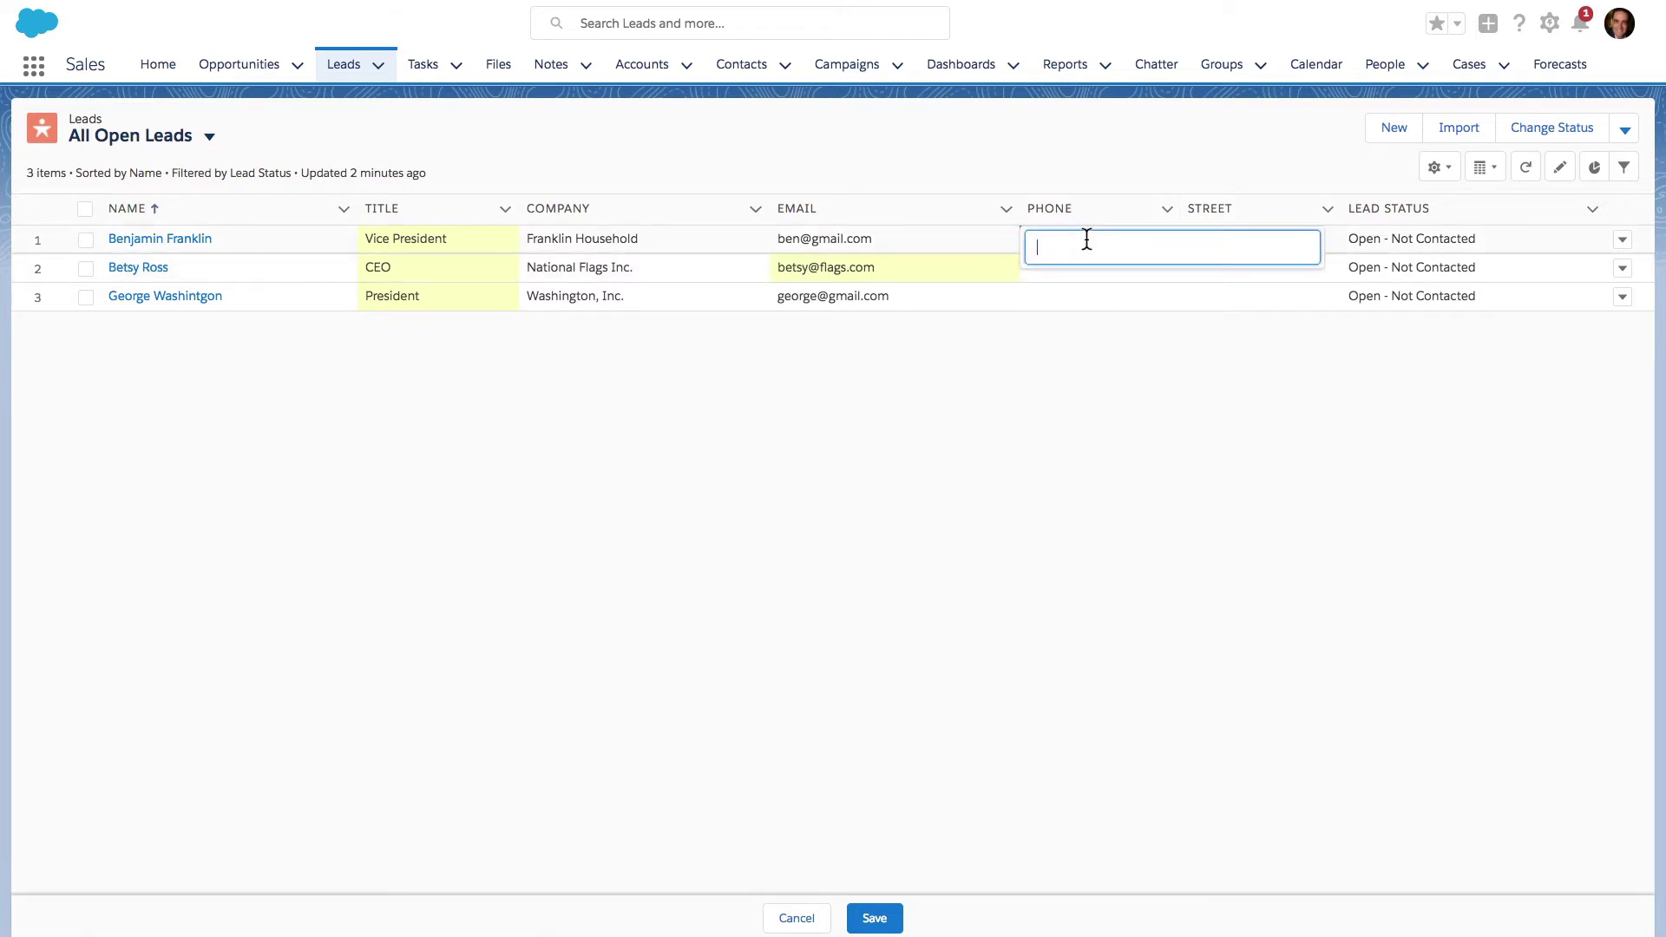
pyautogui.press('Return')
# - Give the second and third leads the same phone number ending in 6 and 7
pyautogui.doubleClick(1050, 271)
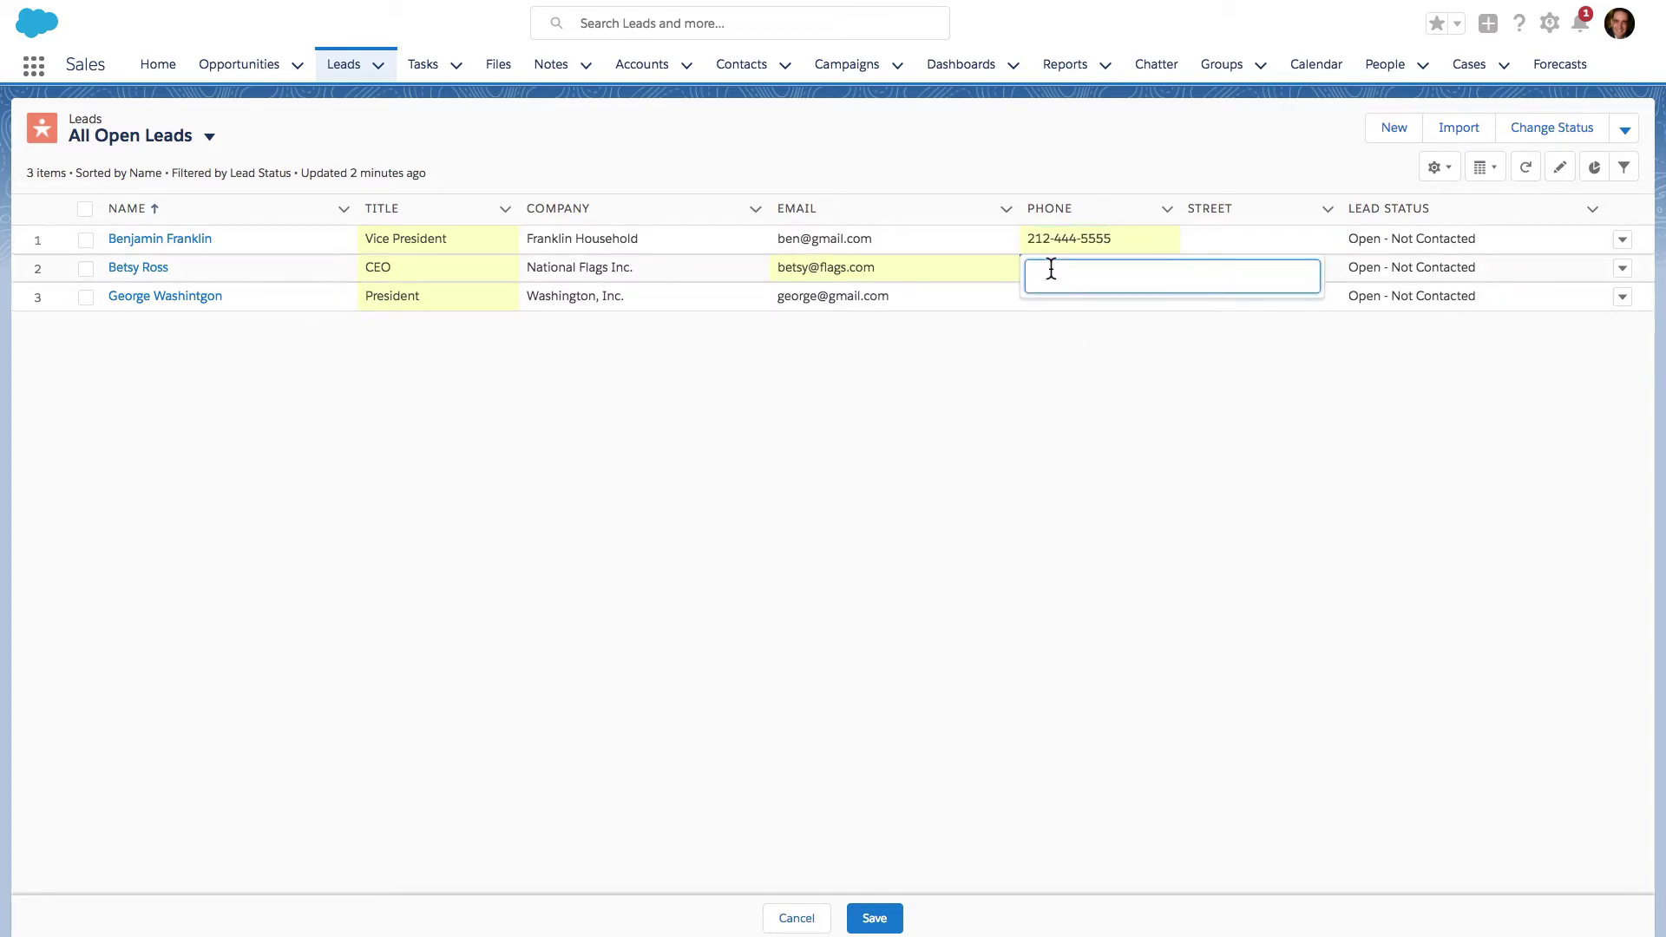
pyautogui.hotkey('ctrl', 'v')
pyautogui.press('BackSpace')
pyautogui.write('6')
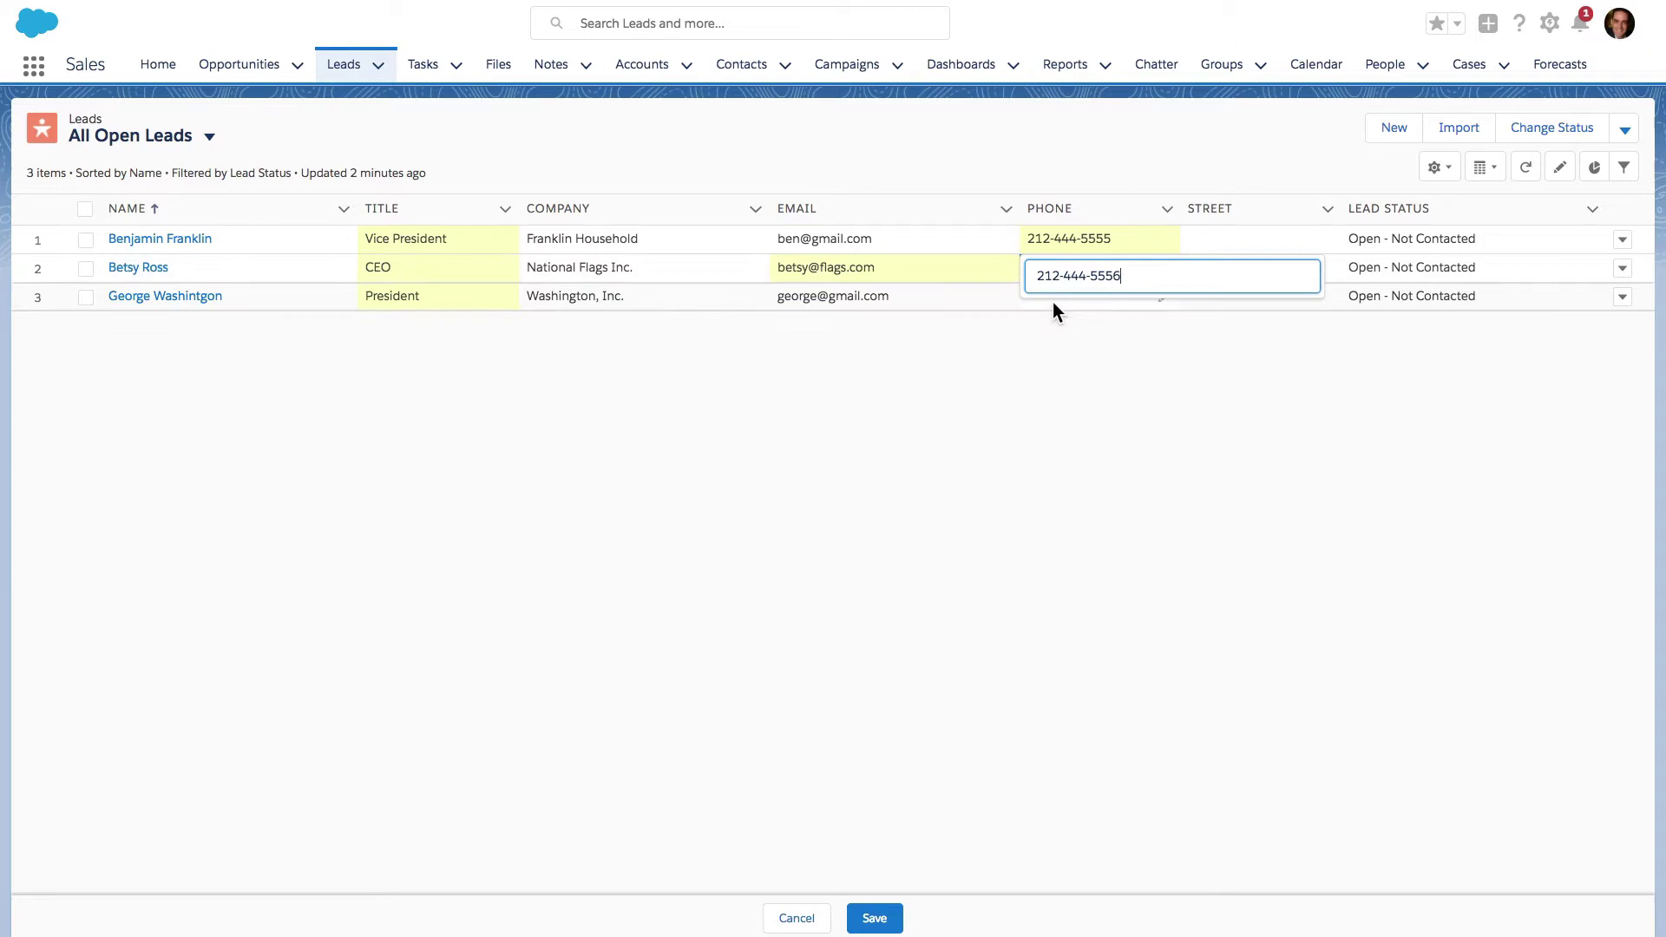
pyautogui.click(1053, 301)
pyautogui.doubleClick(1051, 295)
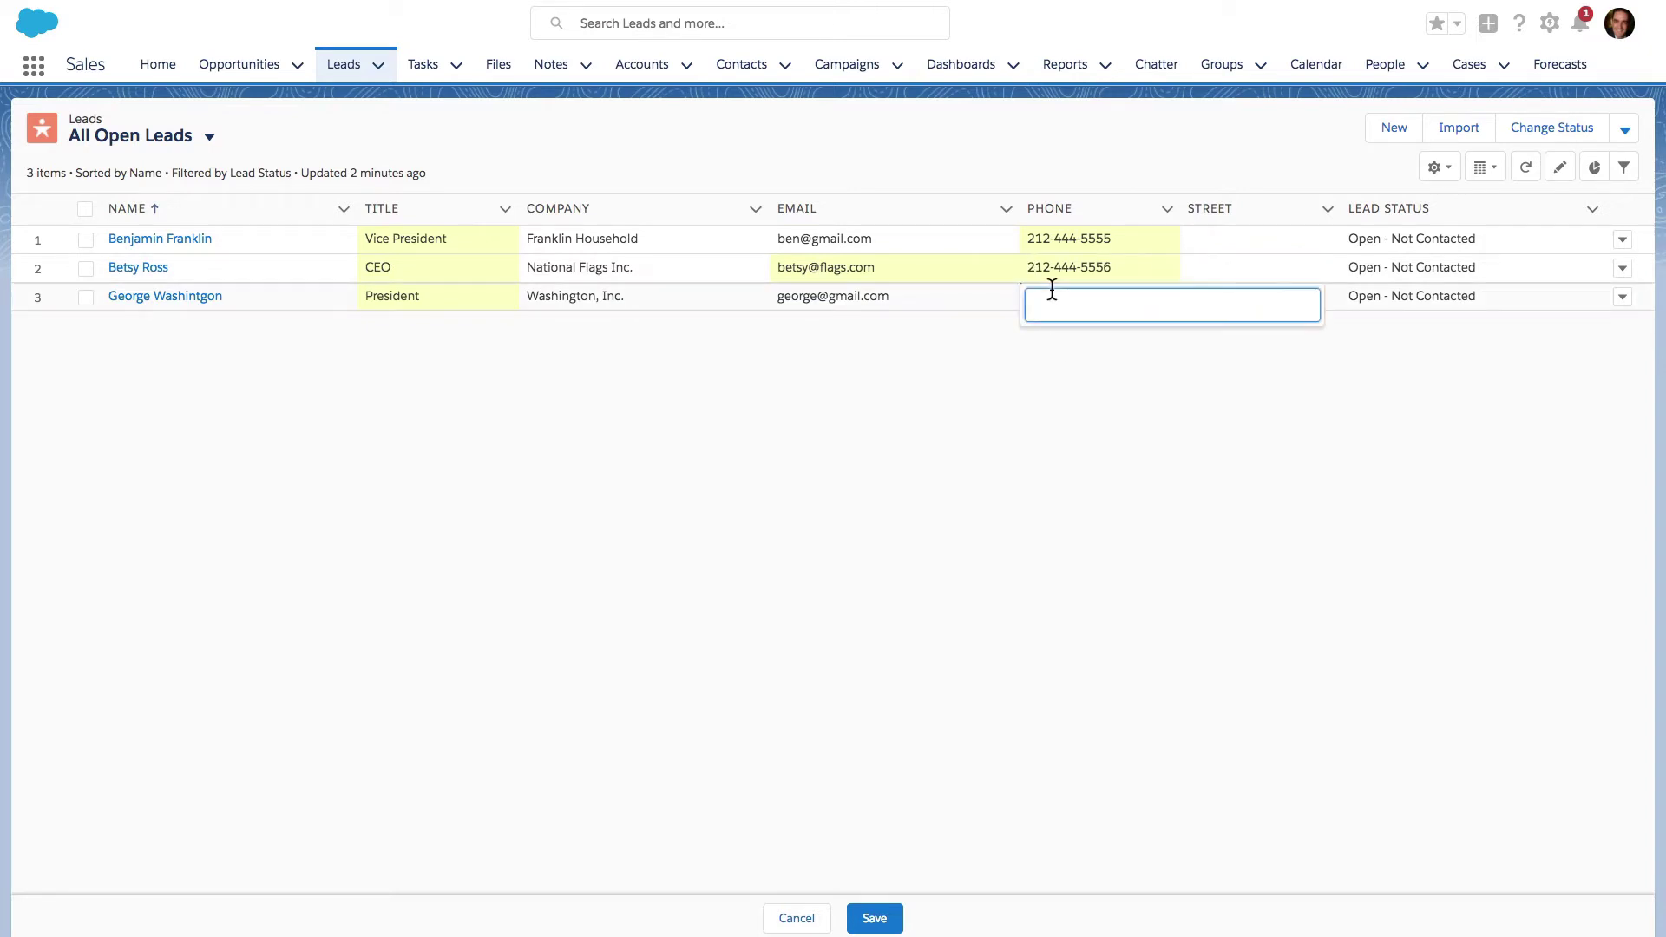
pyautogui.hotkey('ctrl', 'v')
pyautogui.press('BackSpace')
pyautogui.write('7')
pyautogui.click(1138, 393)
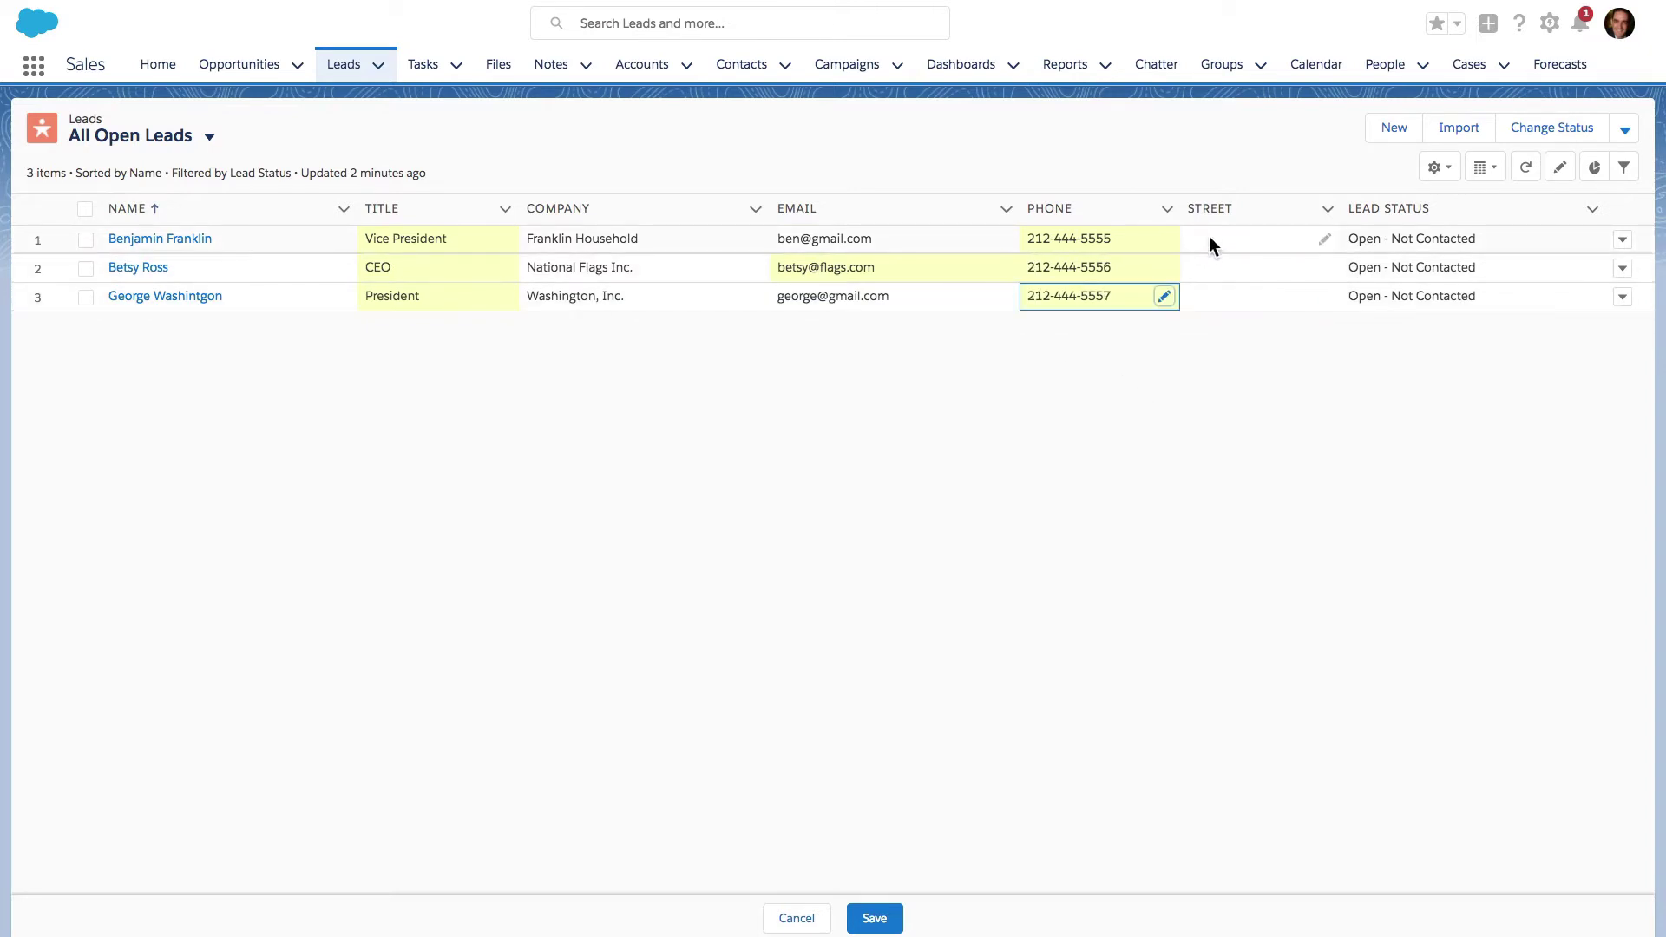
# - Fill in all three leads' street addresses, changing only the suite letter (453A, 453B, 453C)
pyautogui.click(1209, 239)
pyautogui.doubleClick(1209, 239)
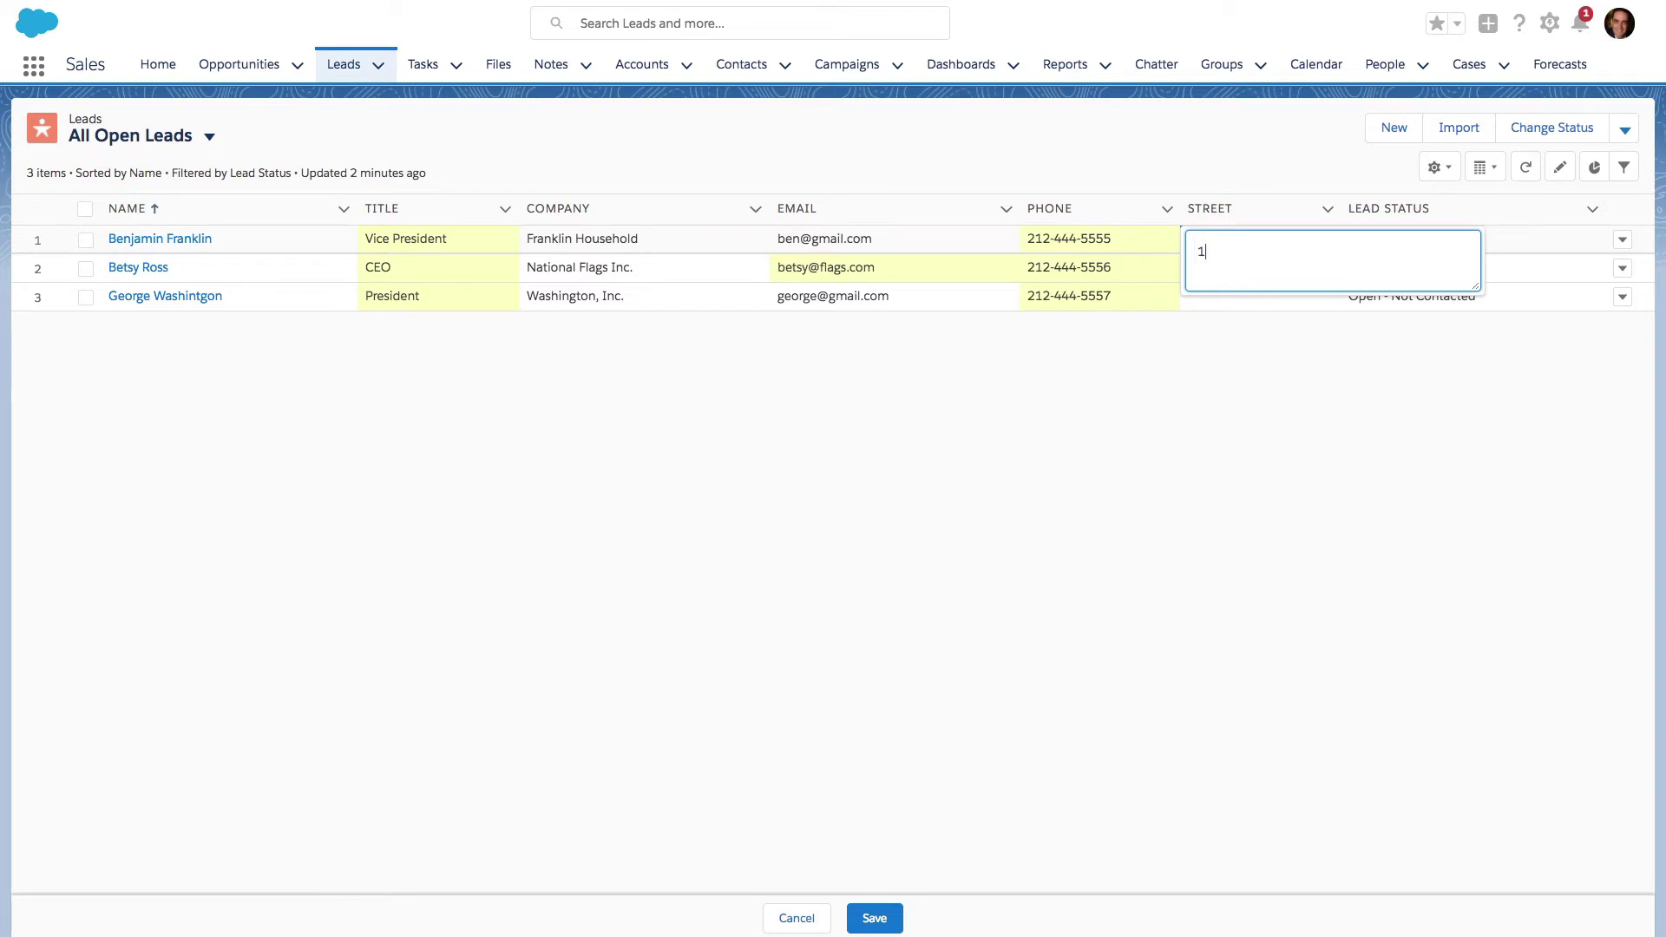
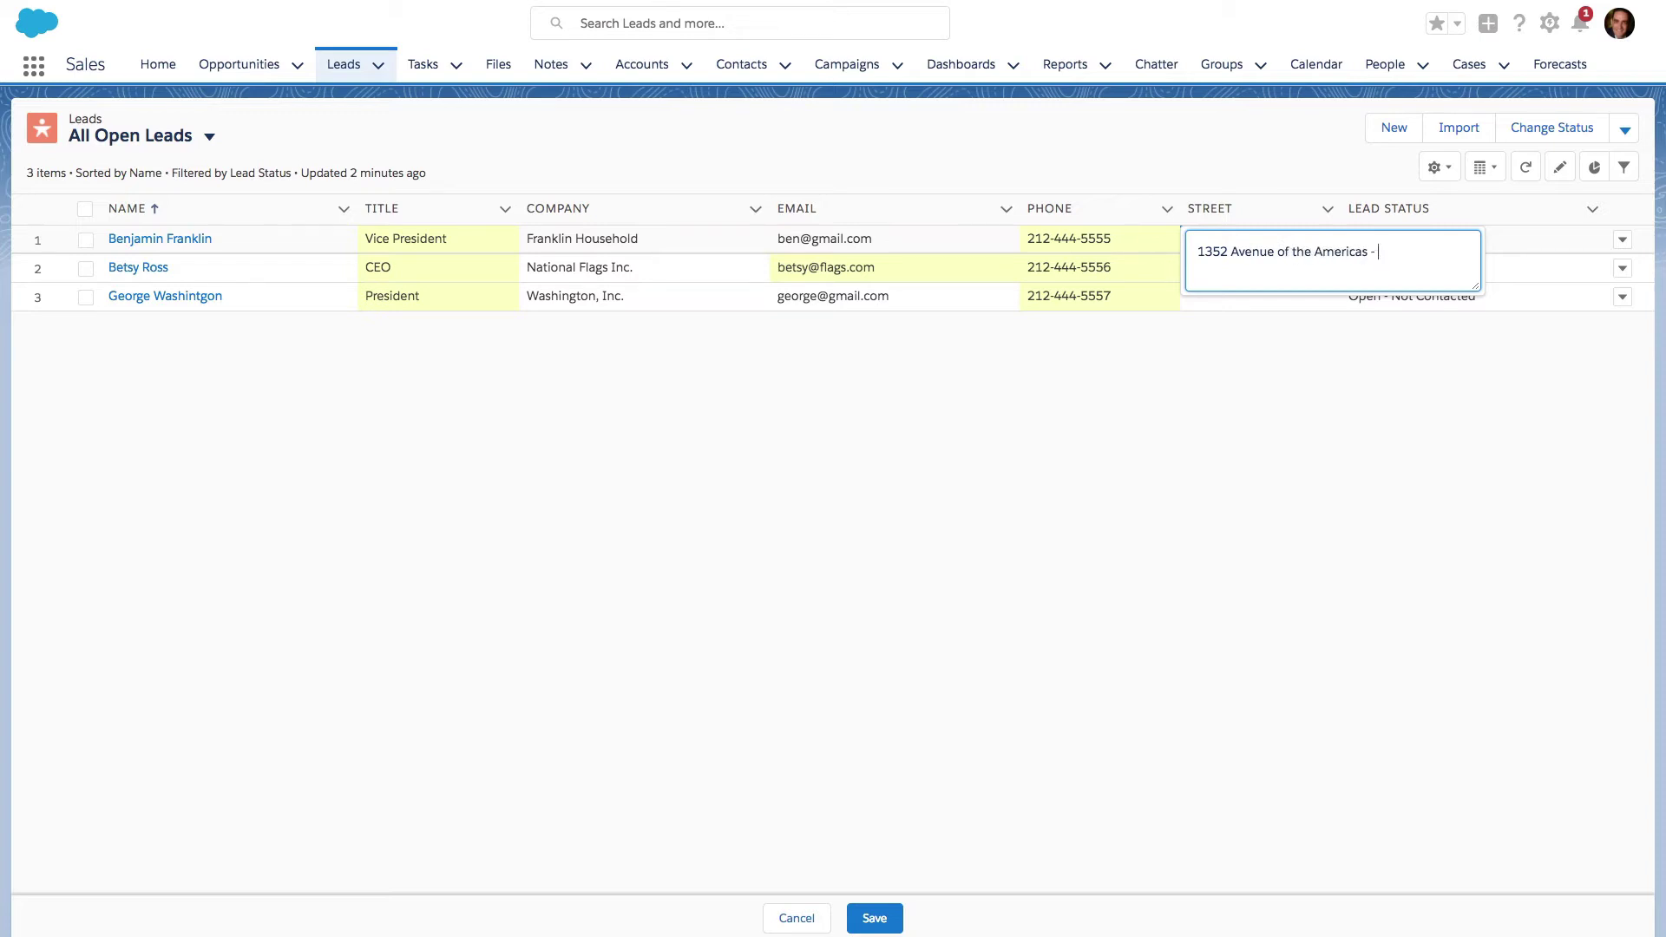
pyautogui.click(1232, 289)
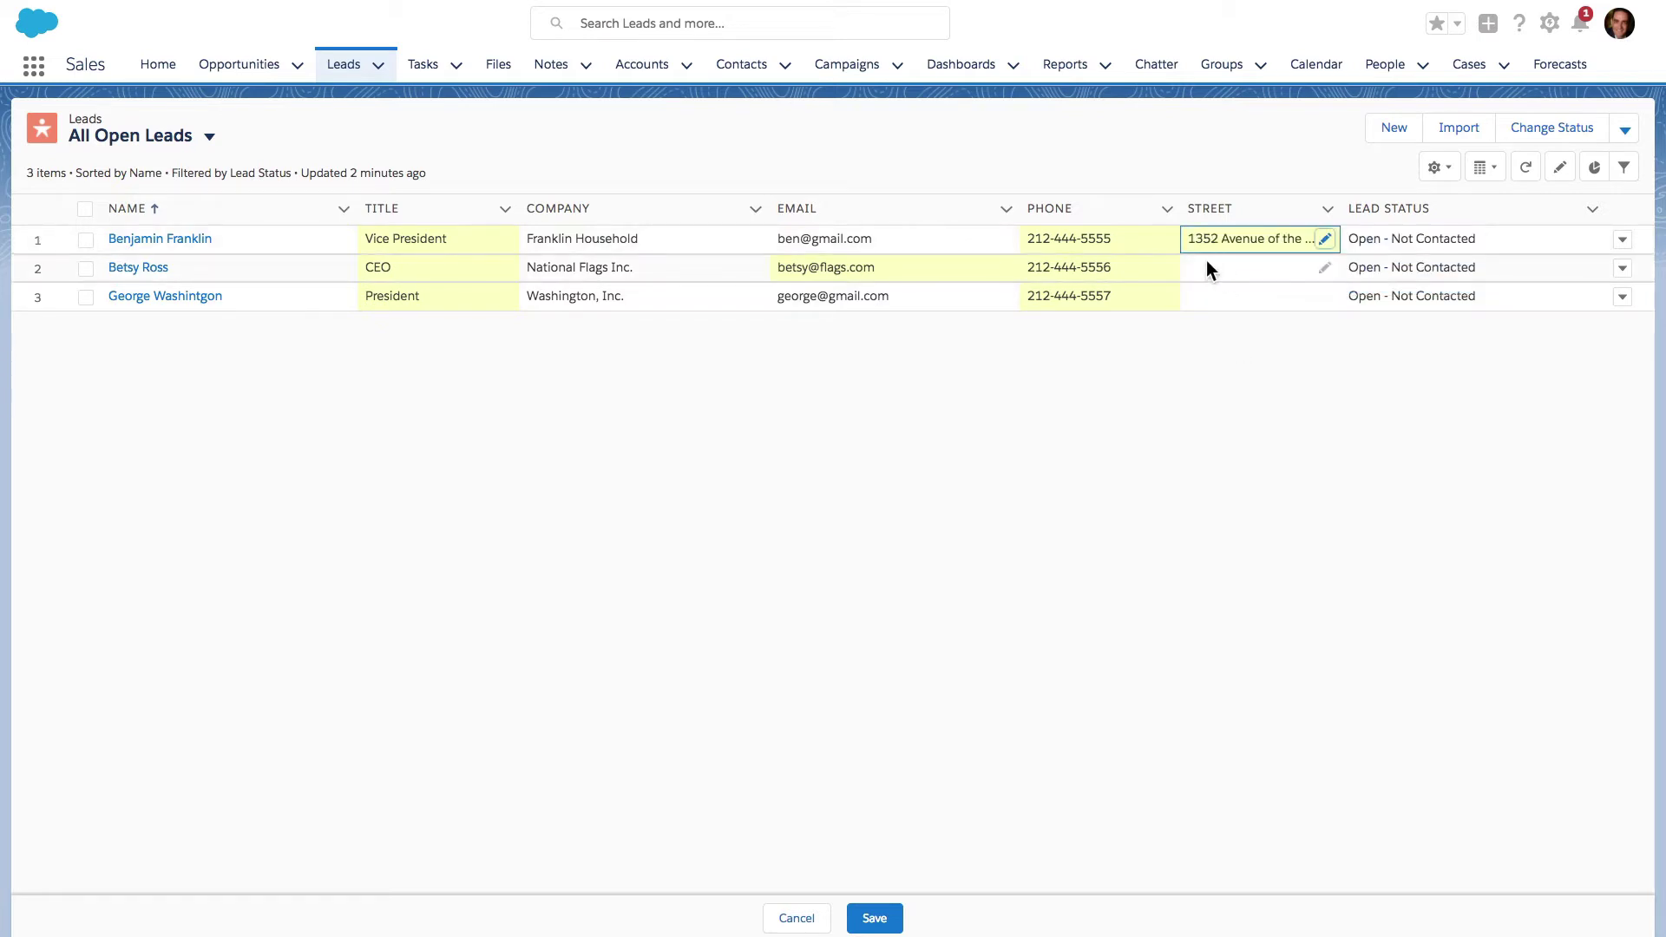
pyautogui.click(1206, 267)
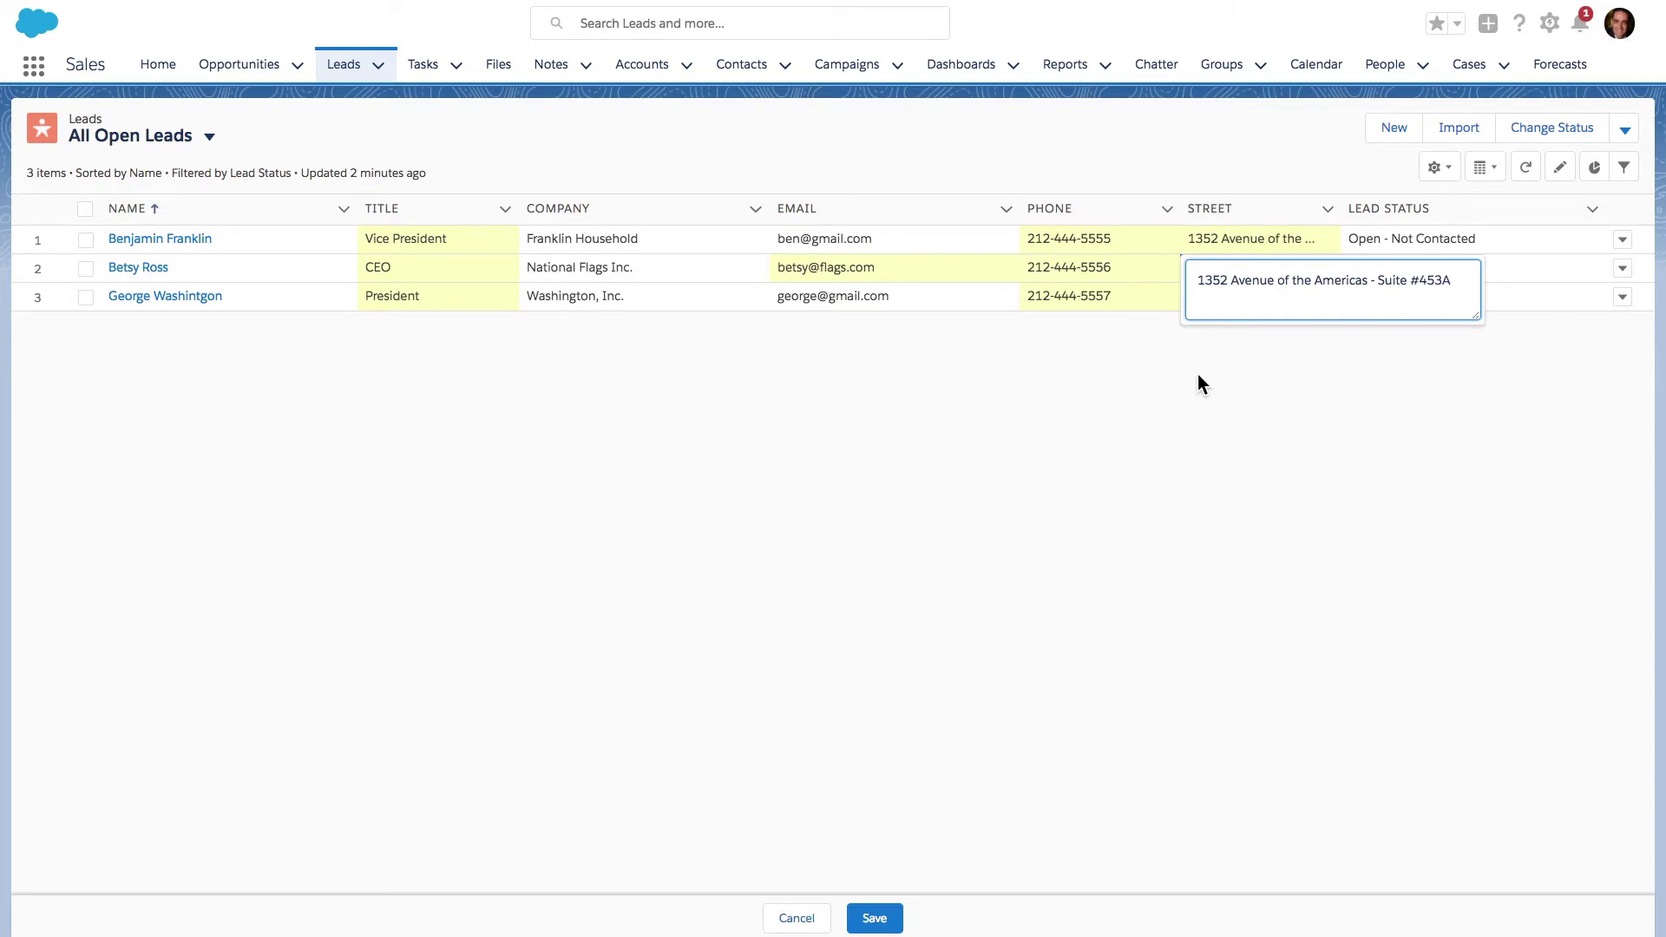
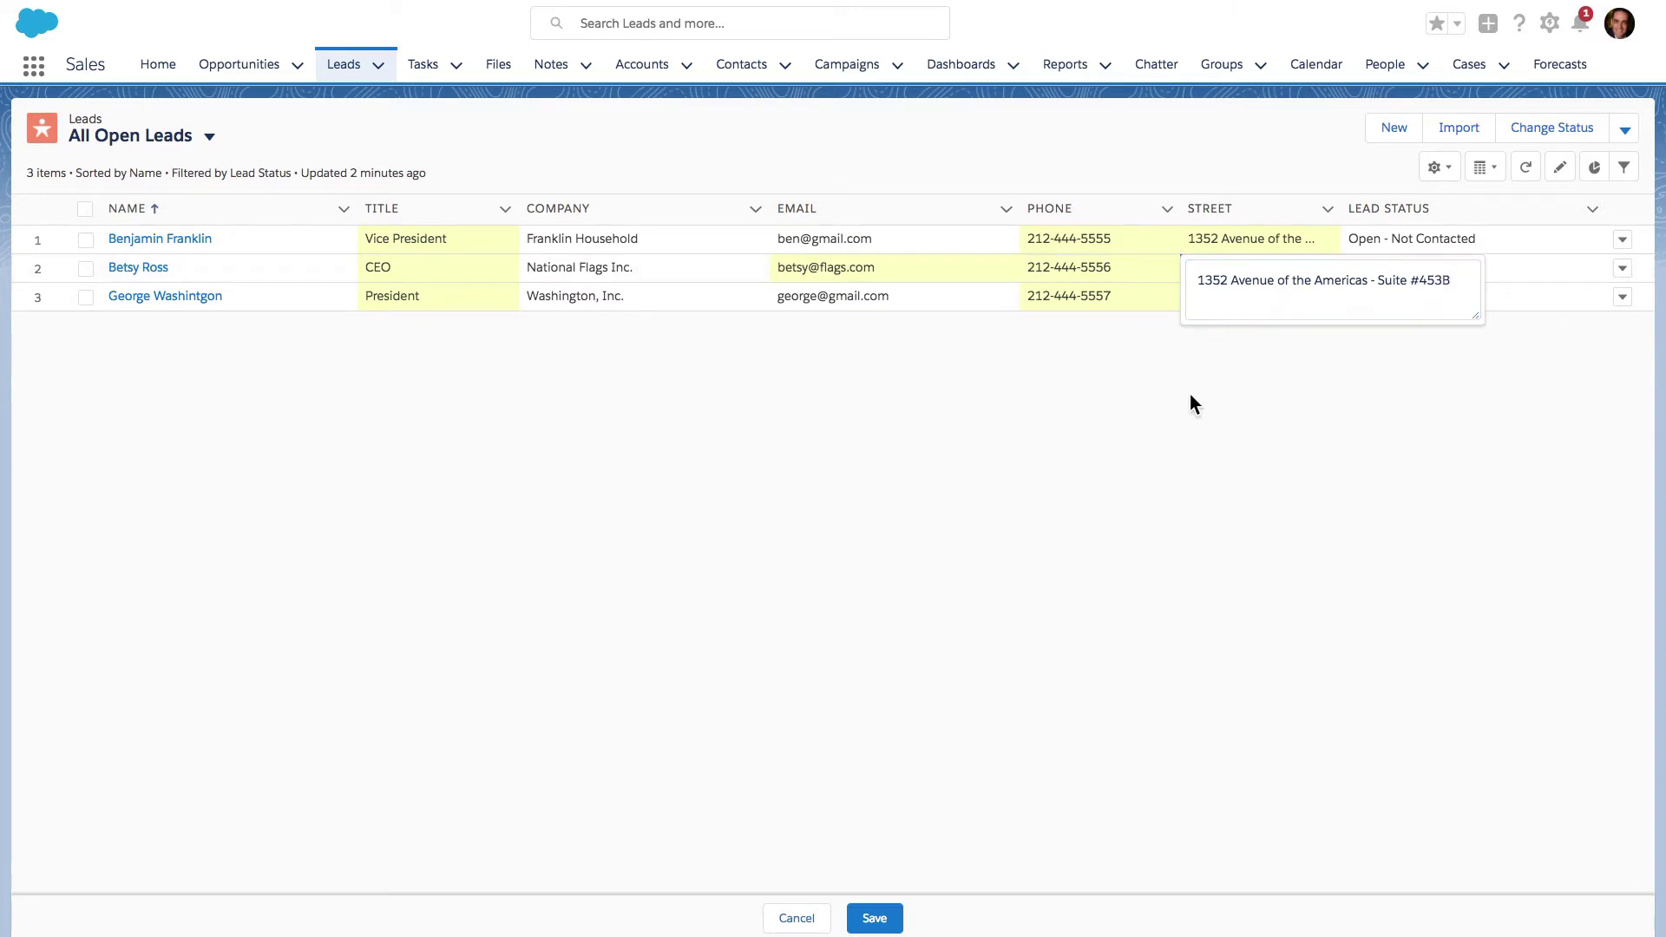
pyautogui.click(1195, 300)
pyautogui.doubleClick(1202, 296)
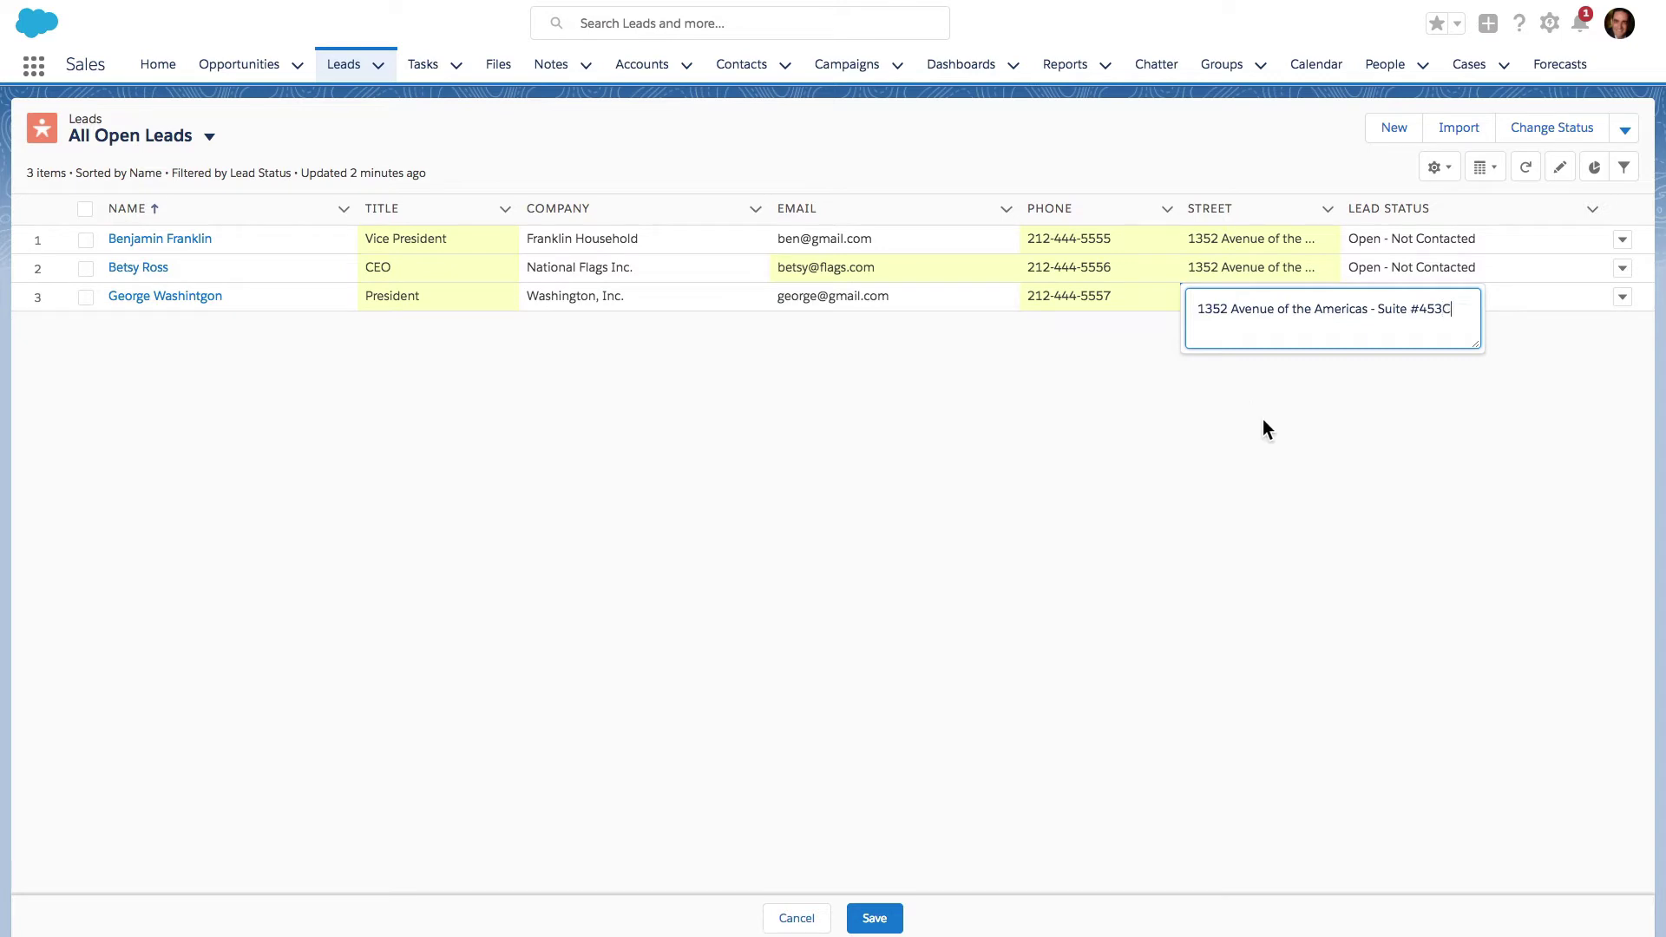
pyautogui.click(1274, 455)
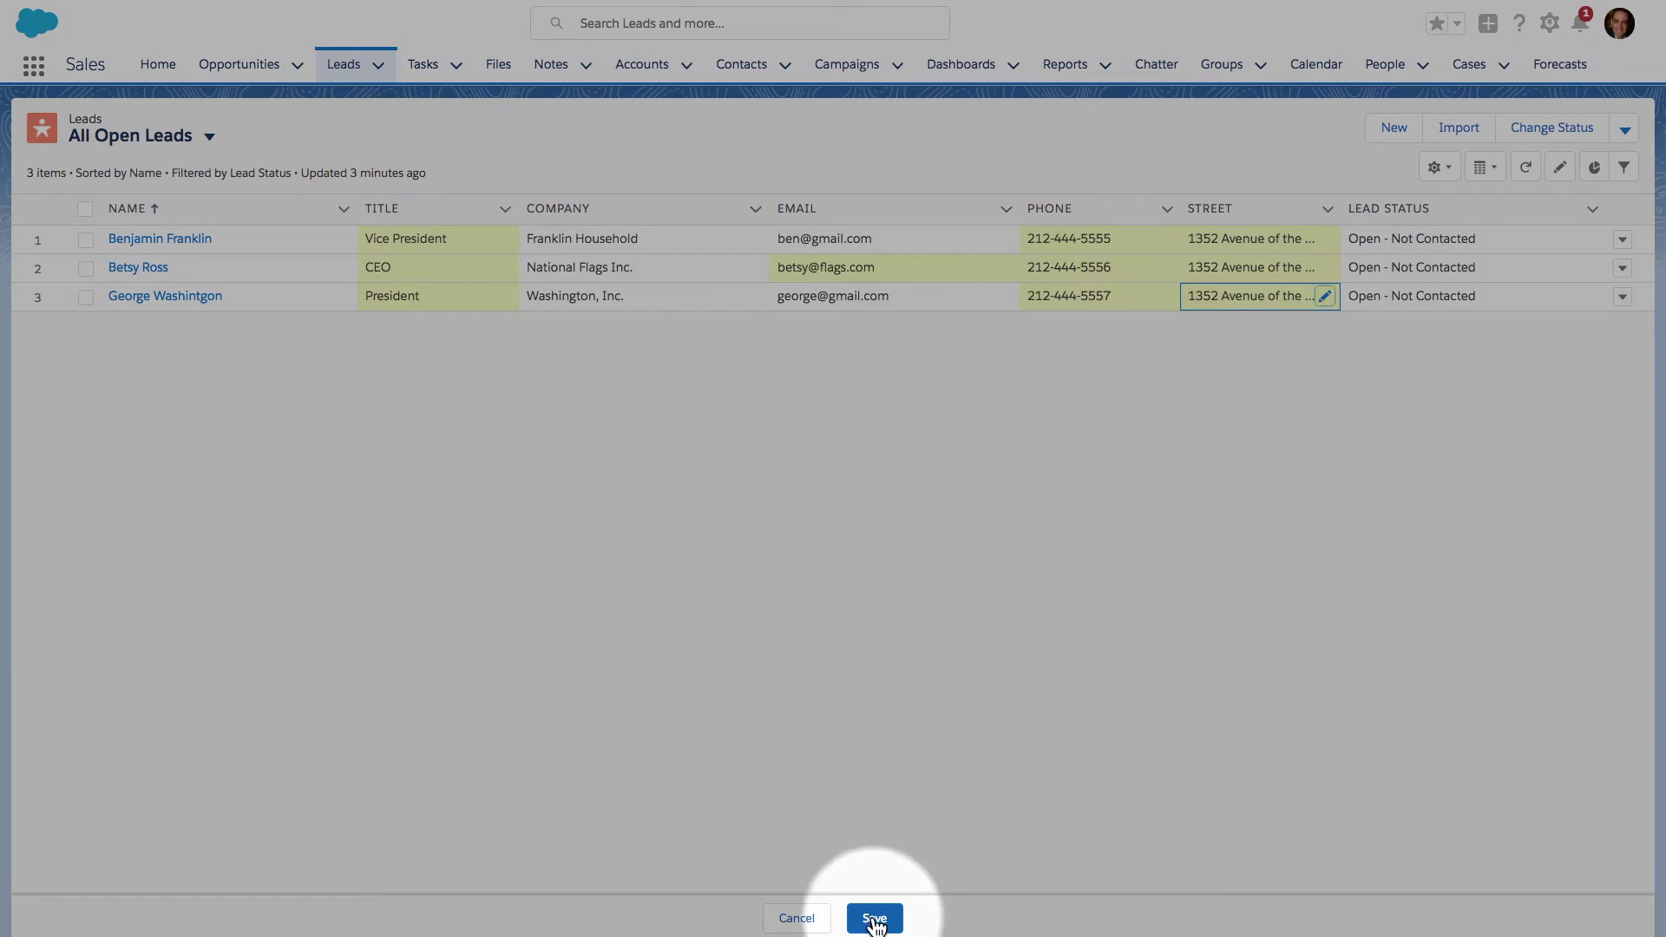
# - Save all pending inline edits to the three leads
pyautogui.click(874, 919)
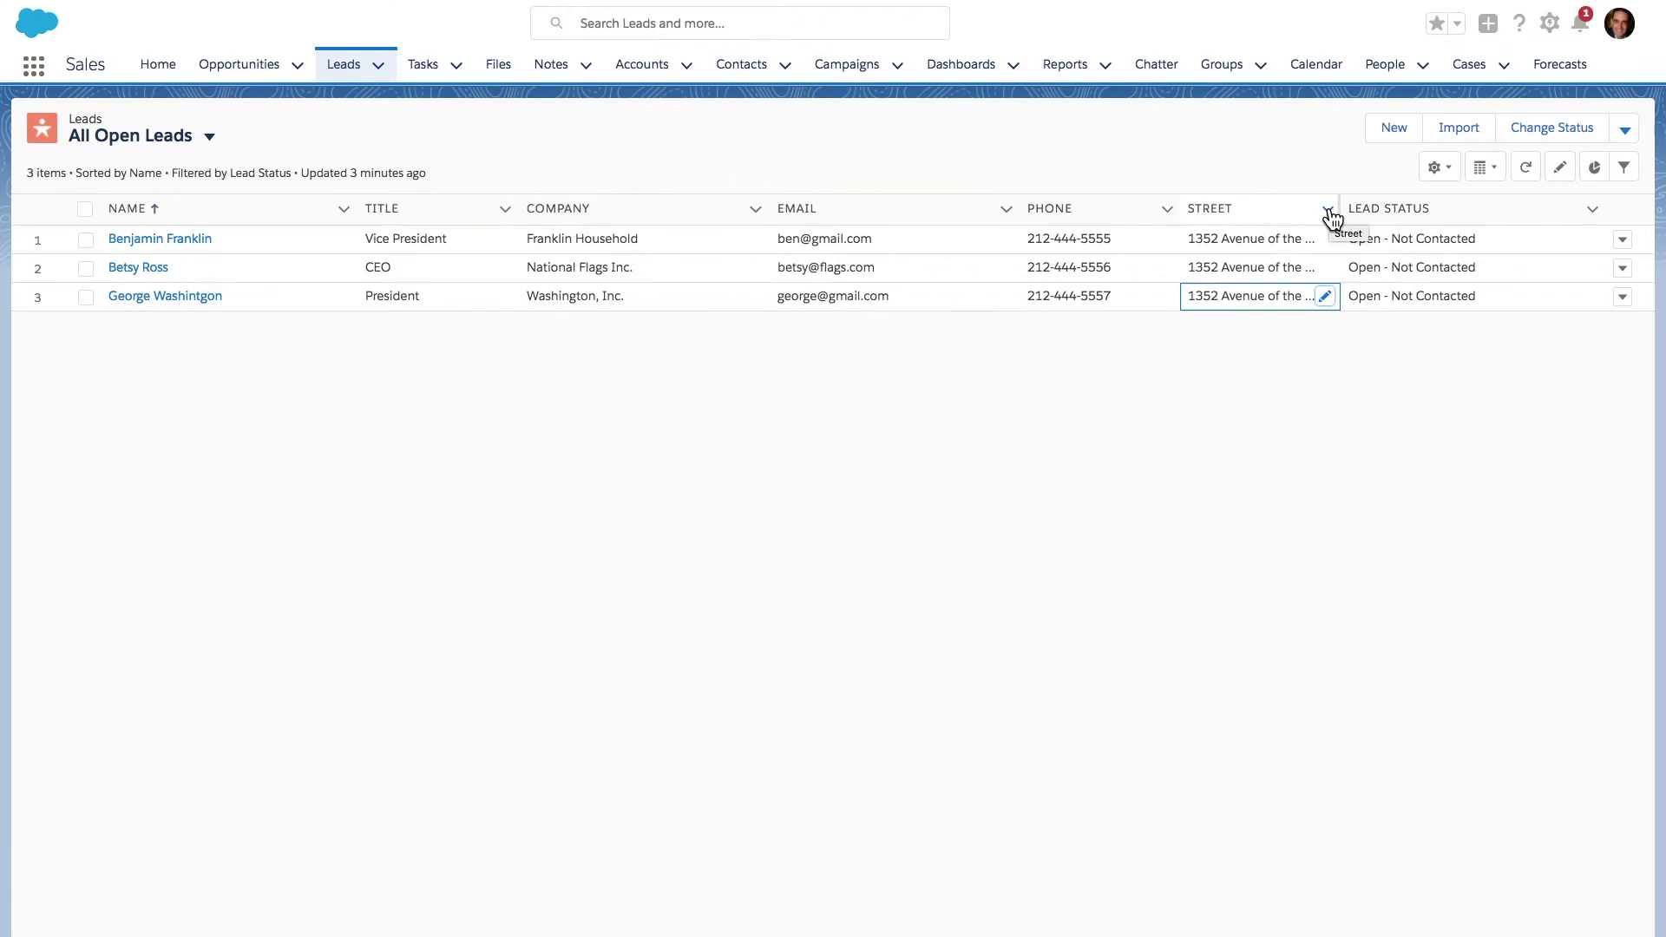
# - Wrap text in the Street column and make the Email column narrower
pyautogui.click(1326, 210)
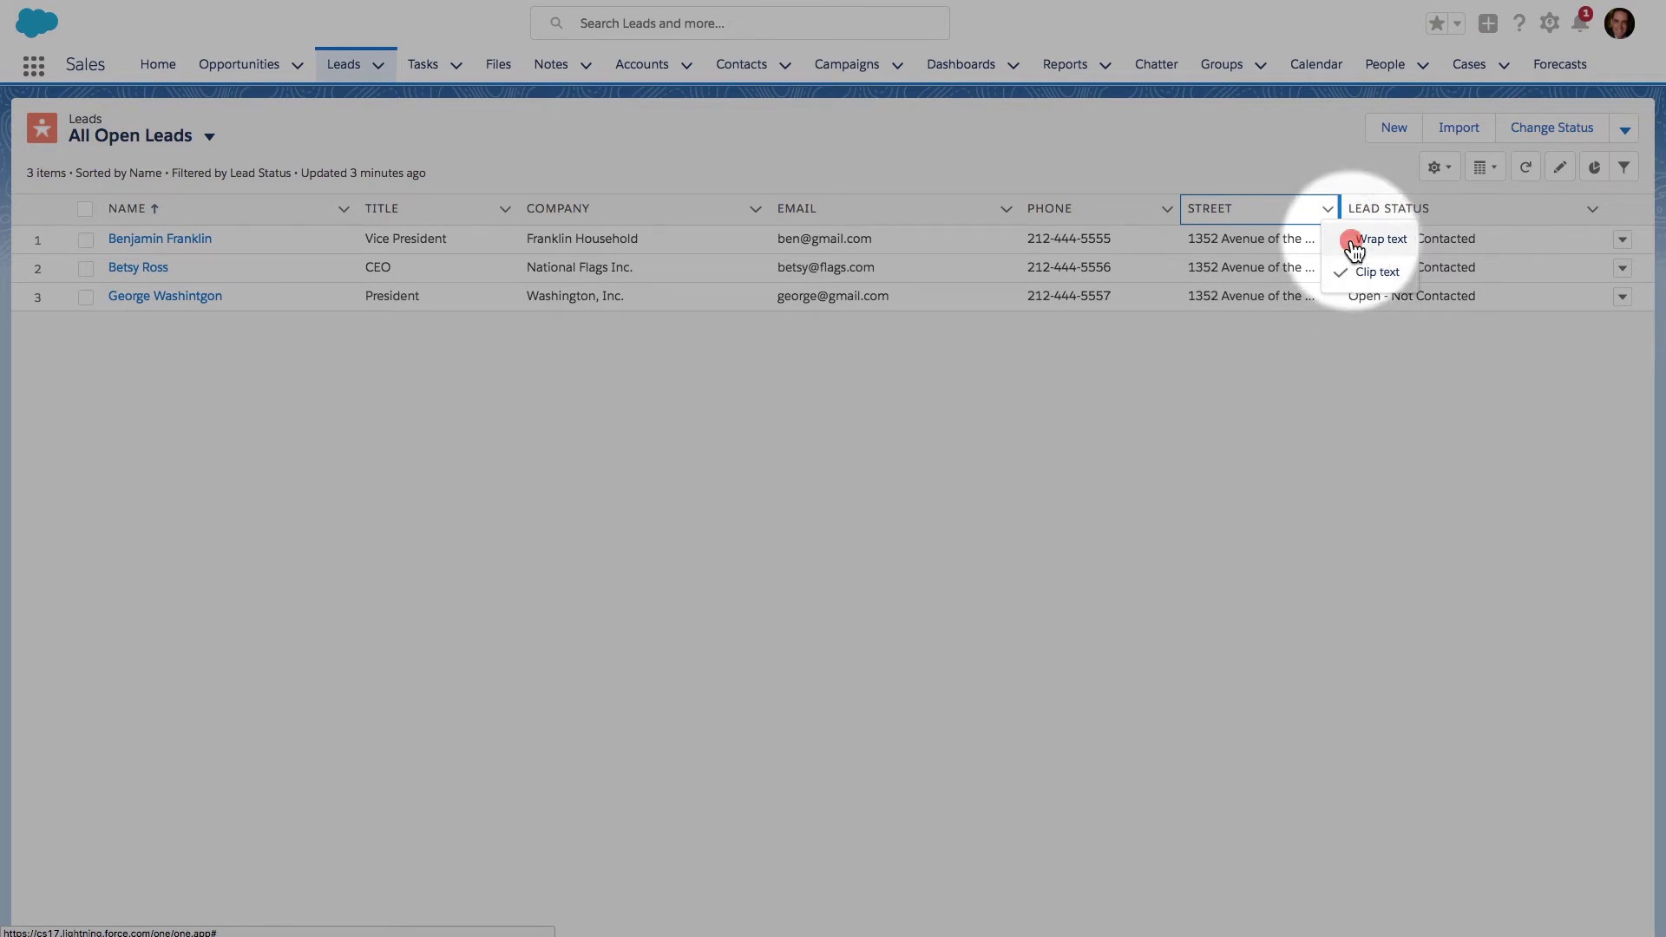
pyautogui.click(1354, 247)
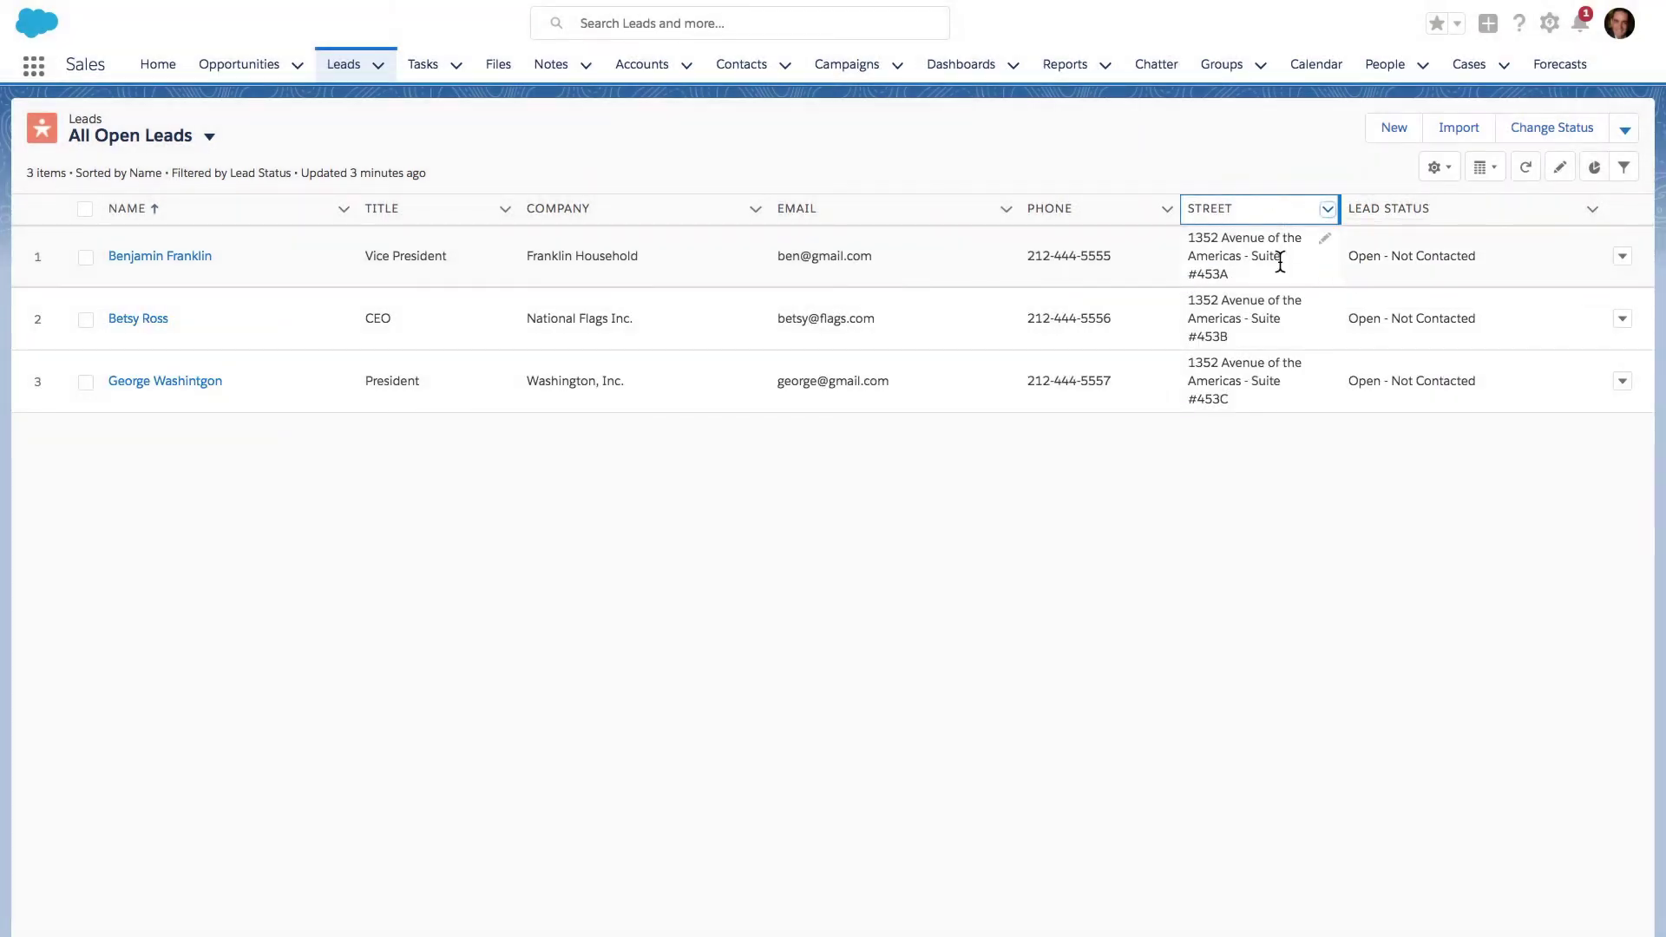
pyautogui.click(1183, 218)
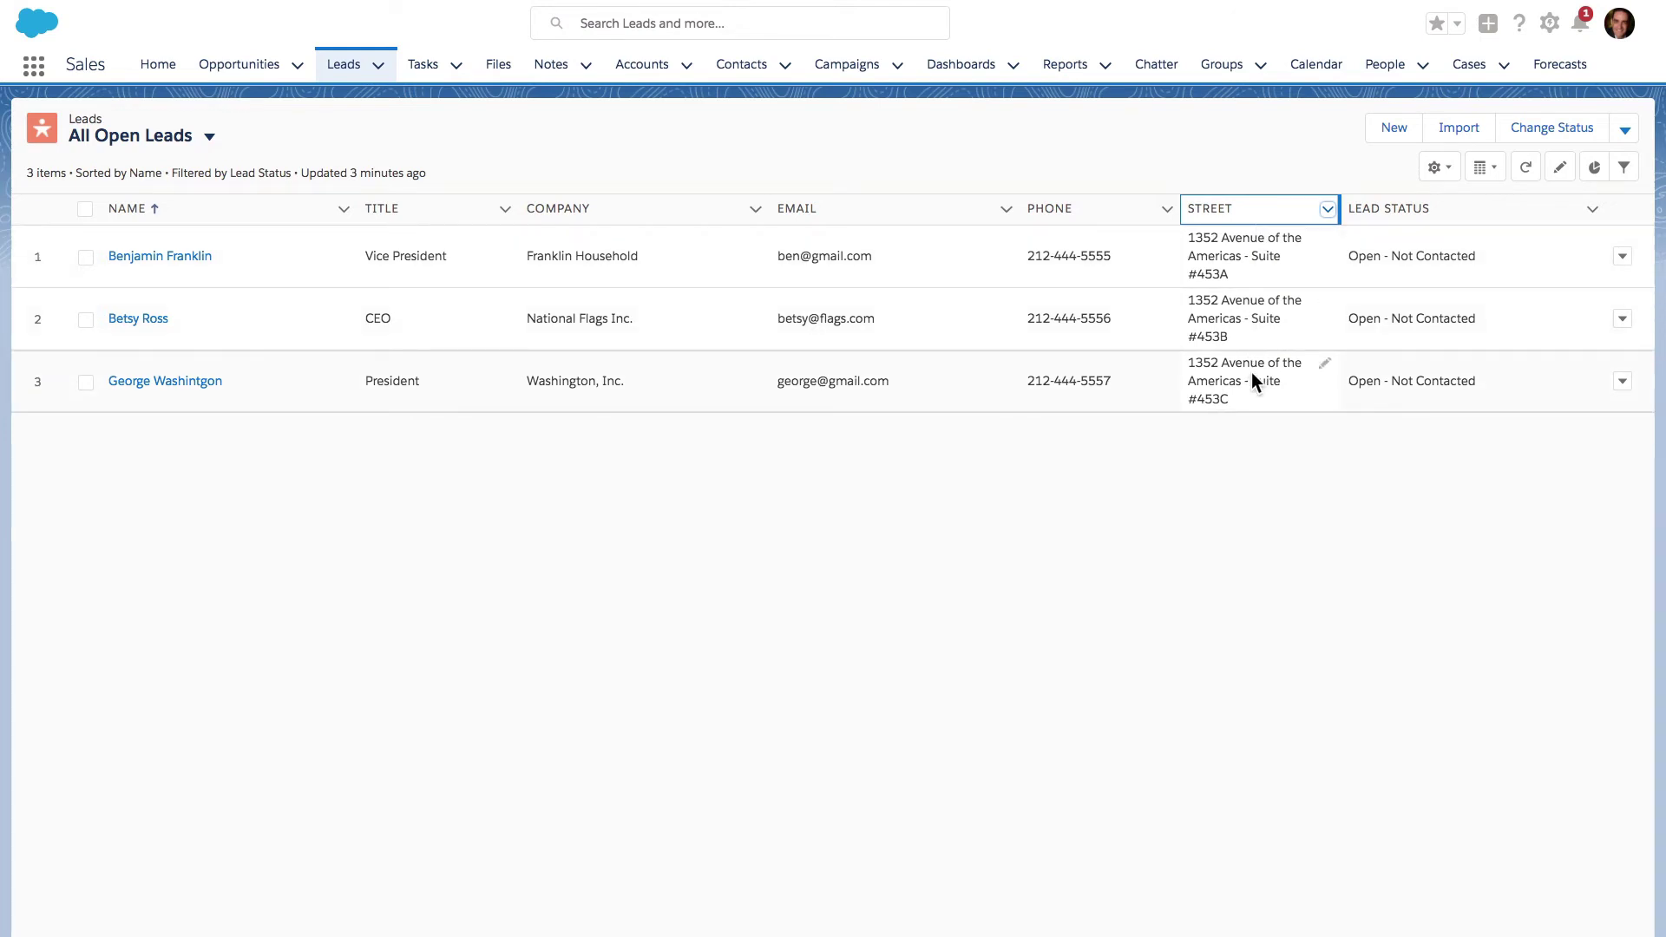
pyautogui.moveTo(1018, 213); pyautogui.dragTo(909, 212)
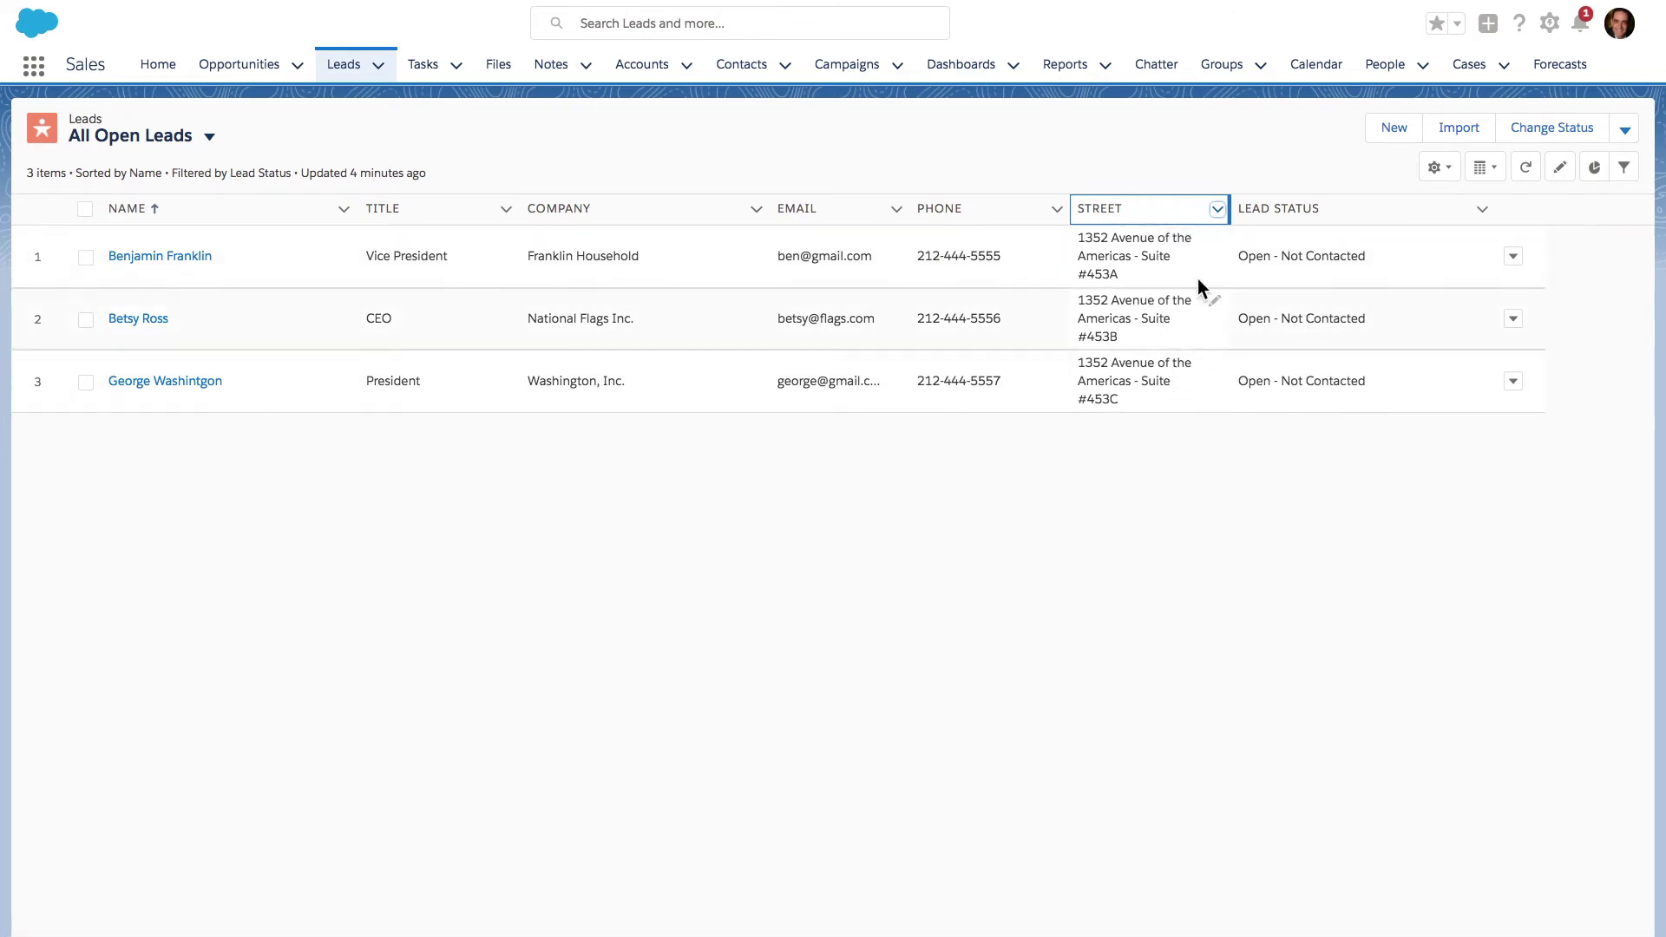
# - Clip then re-wrap Street text, narrowing the Phone and Street columns
pyautogui.click(1217, 209)
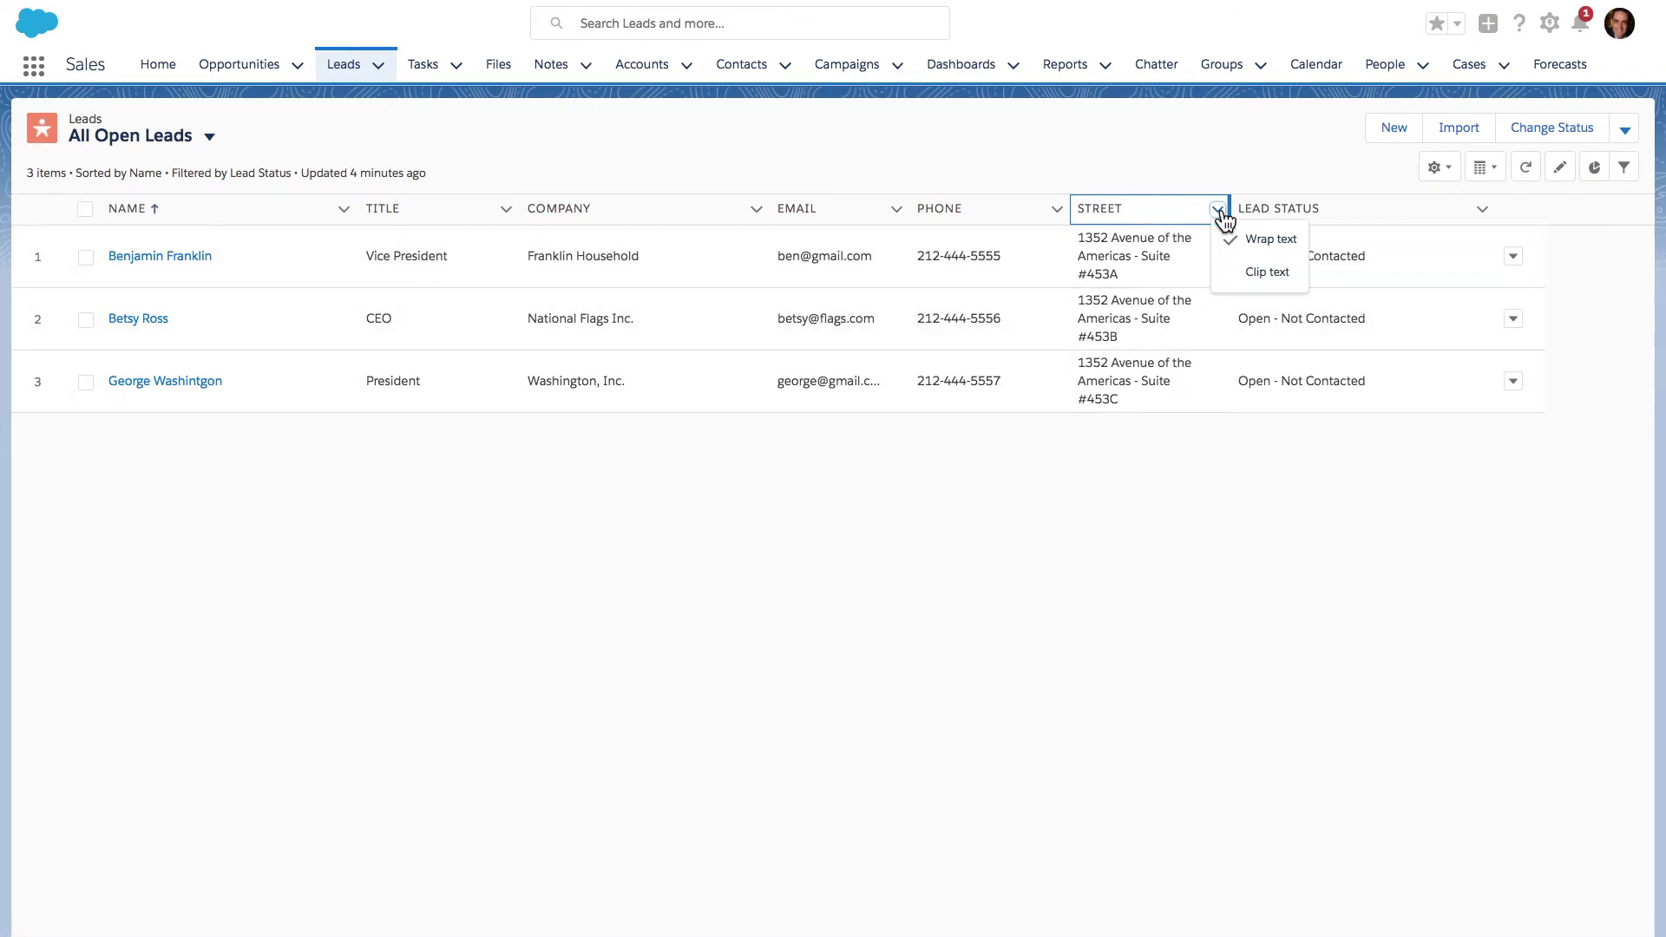
pyautogui.click(1244, 274)
pyautogui.moveTo(1228, 206); pyautogui.dragTo(1409, 208)
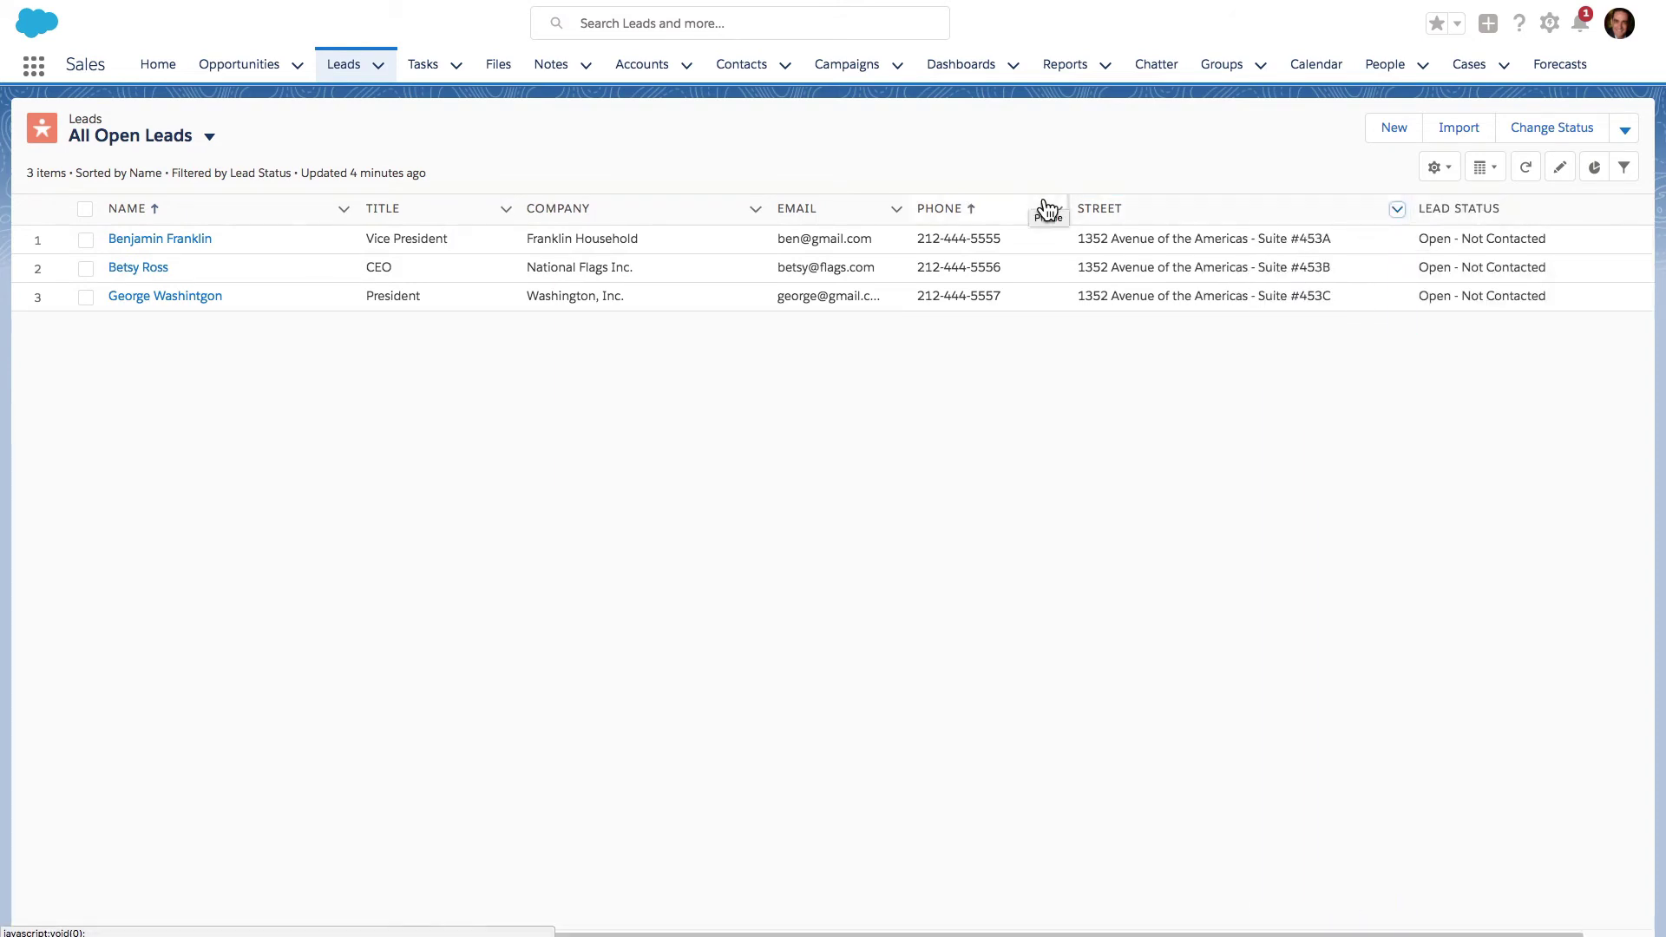
pyautogui.moveTo(1067, 209); pyautogui.dragTo(1032, 210)
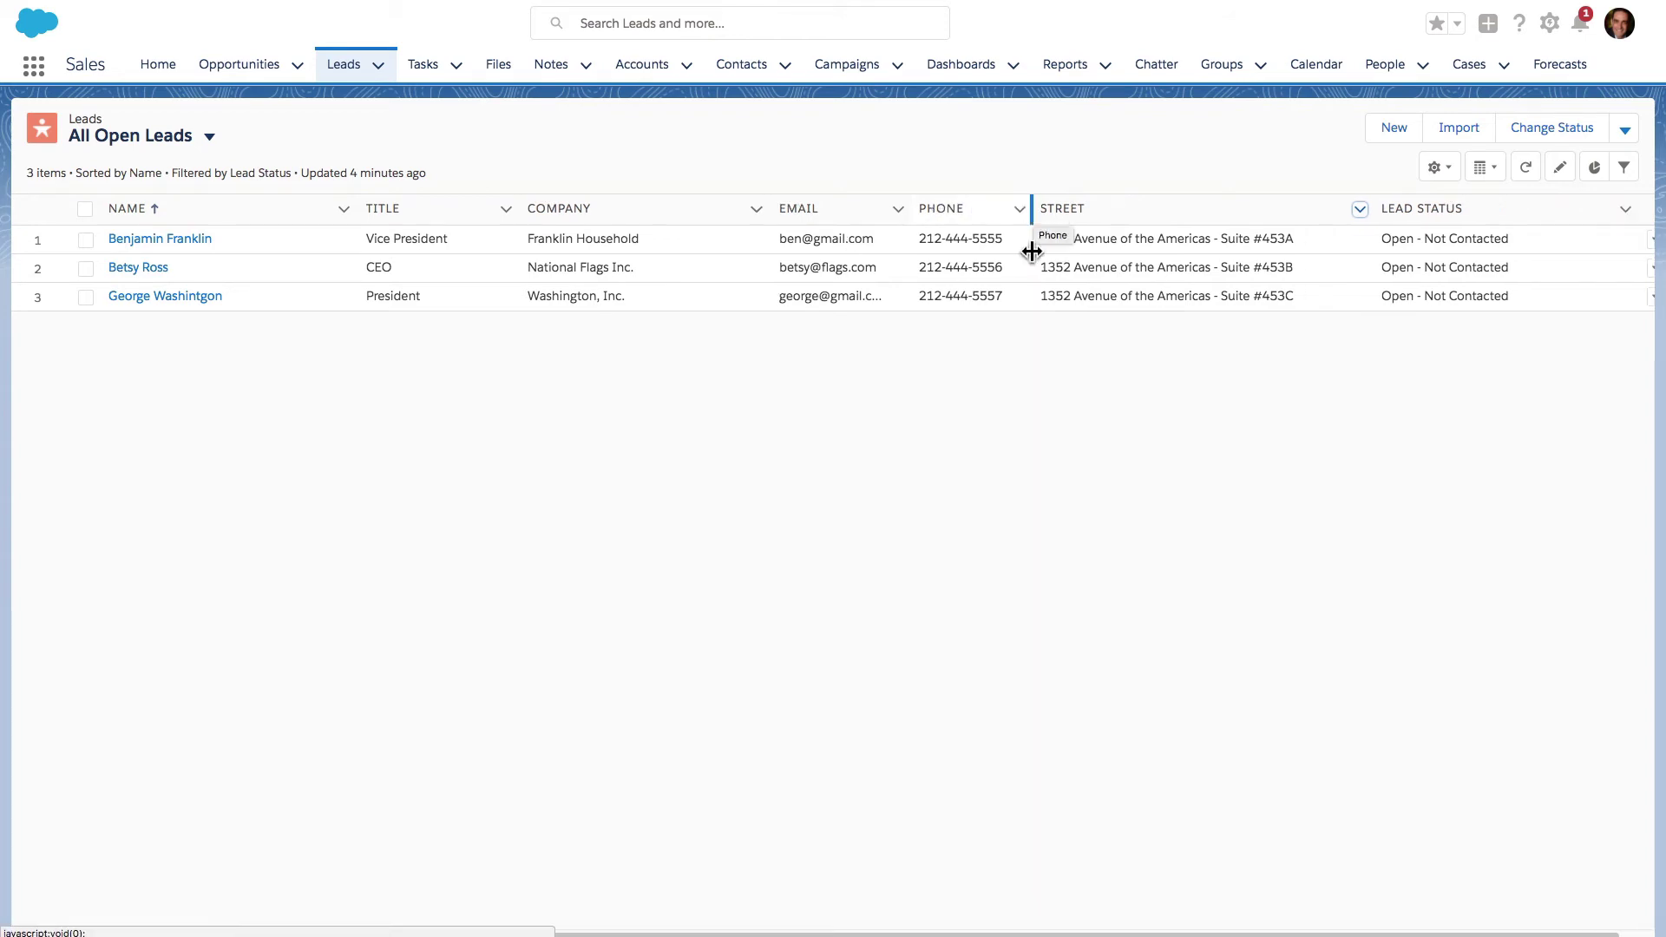
pyautogui.click(1359, 209)
pyautogui.click(1376, 248)
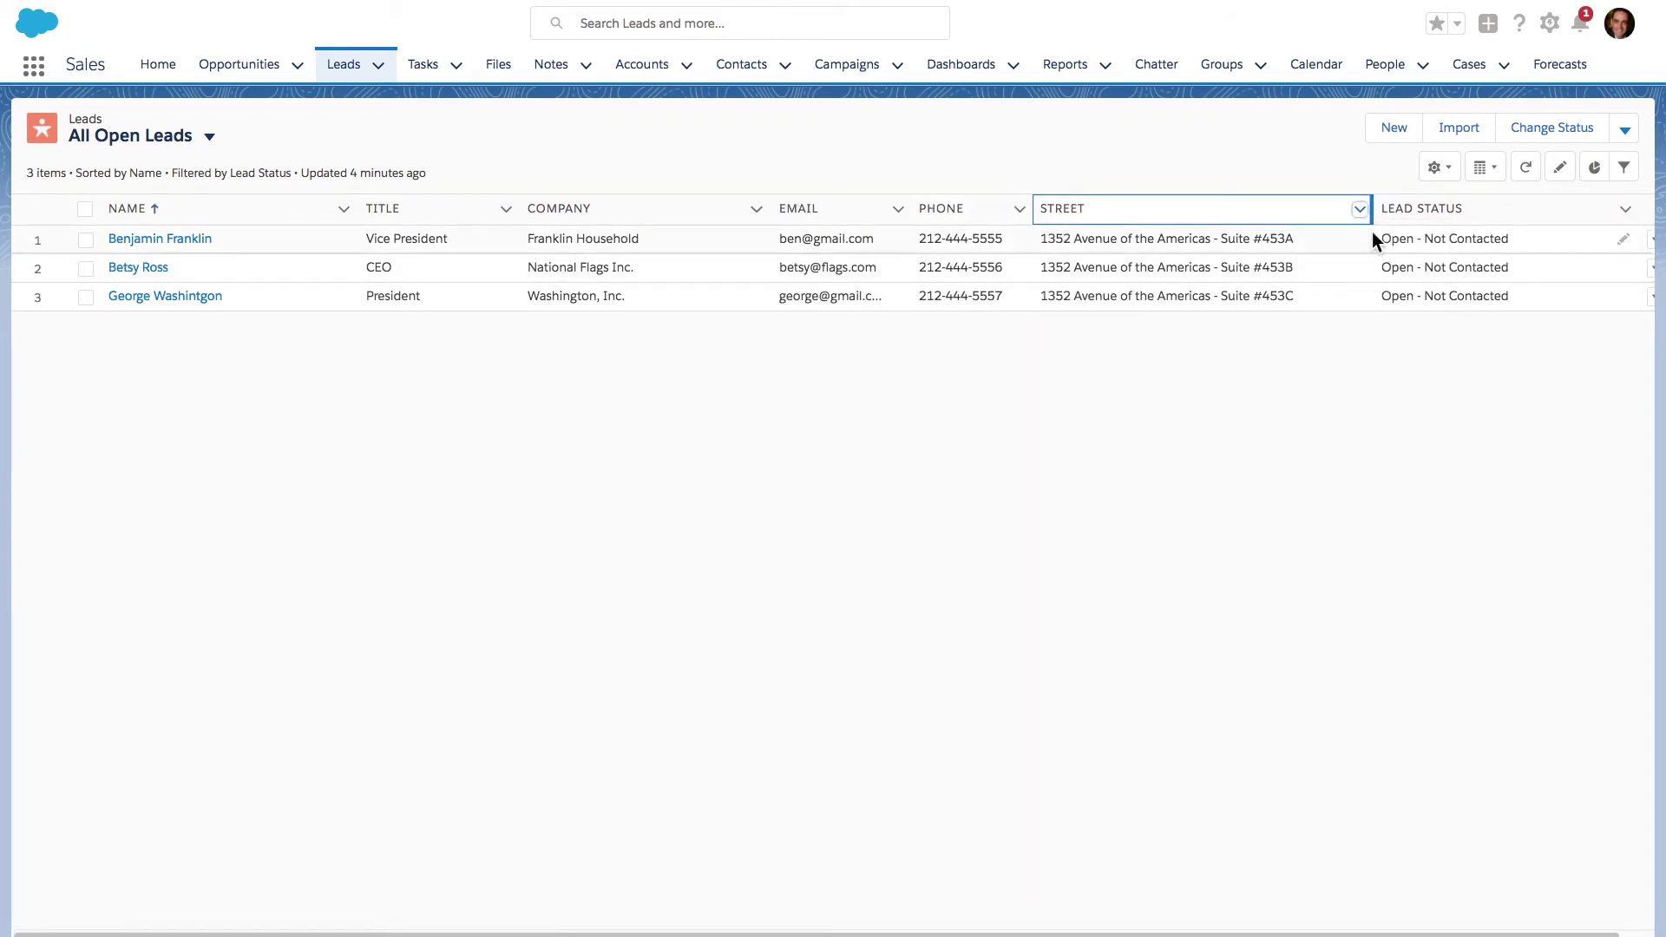
pyautogui.moveTo(1367, 211); pyautogui.dragTo(1190, 219)
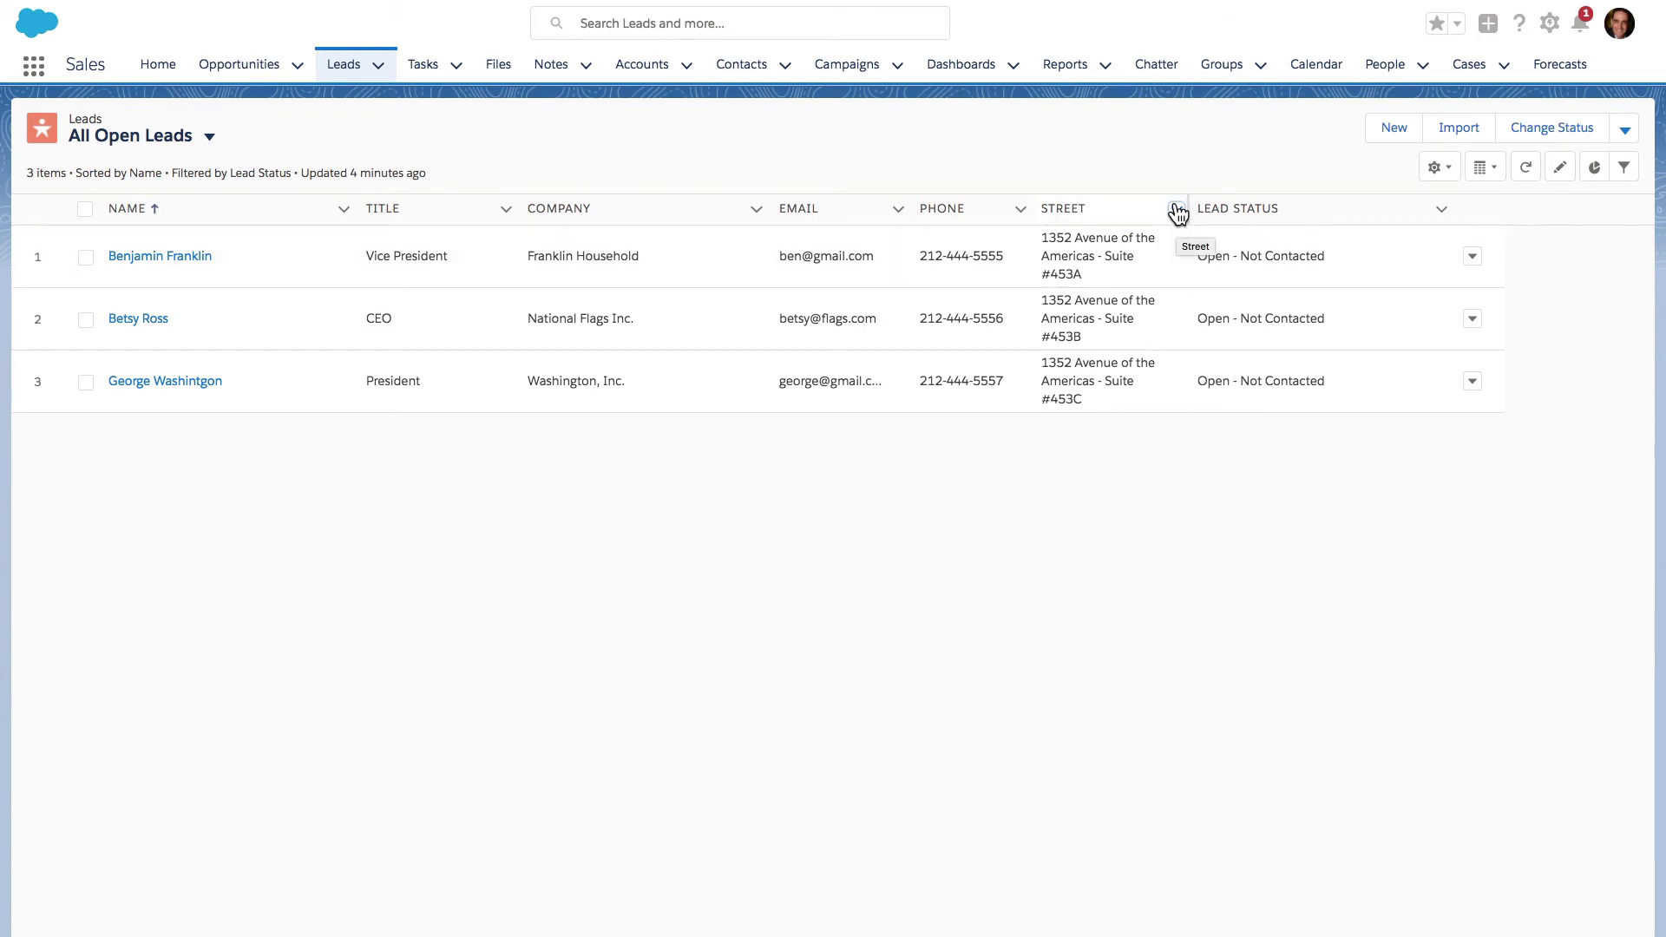
# - Inspect the Phone and Company column menus without changing them
pyautogui.click(1020, 209)
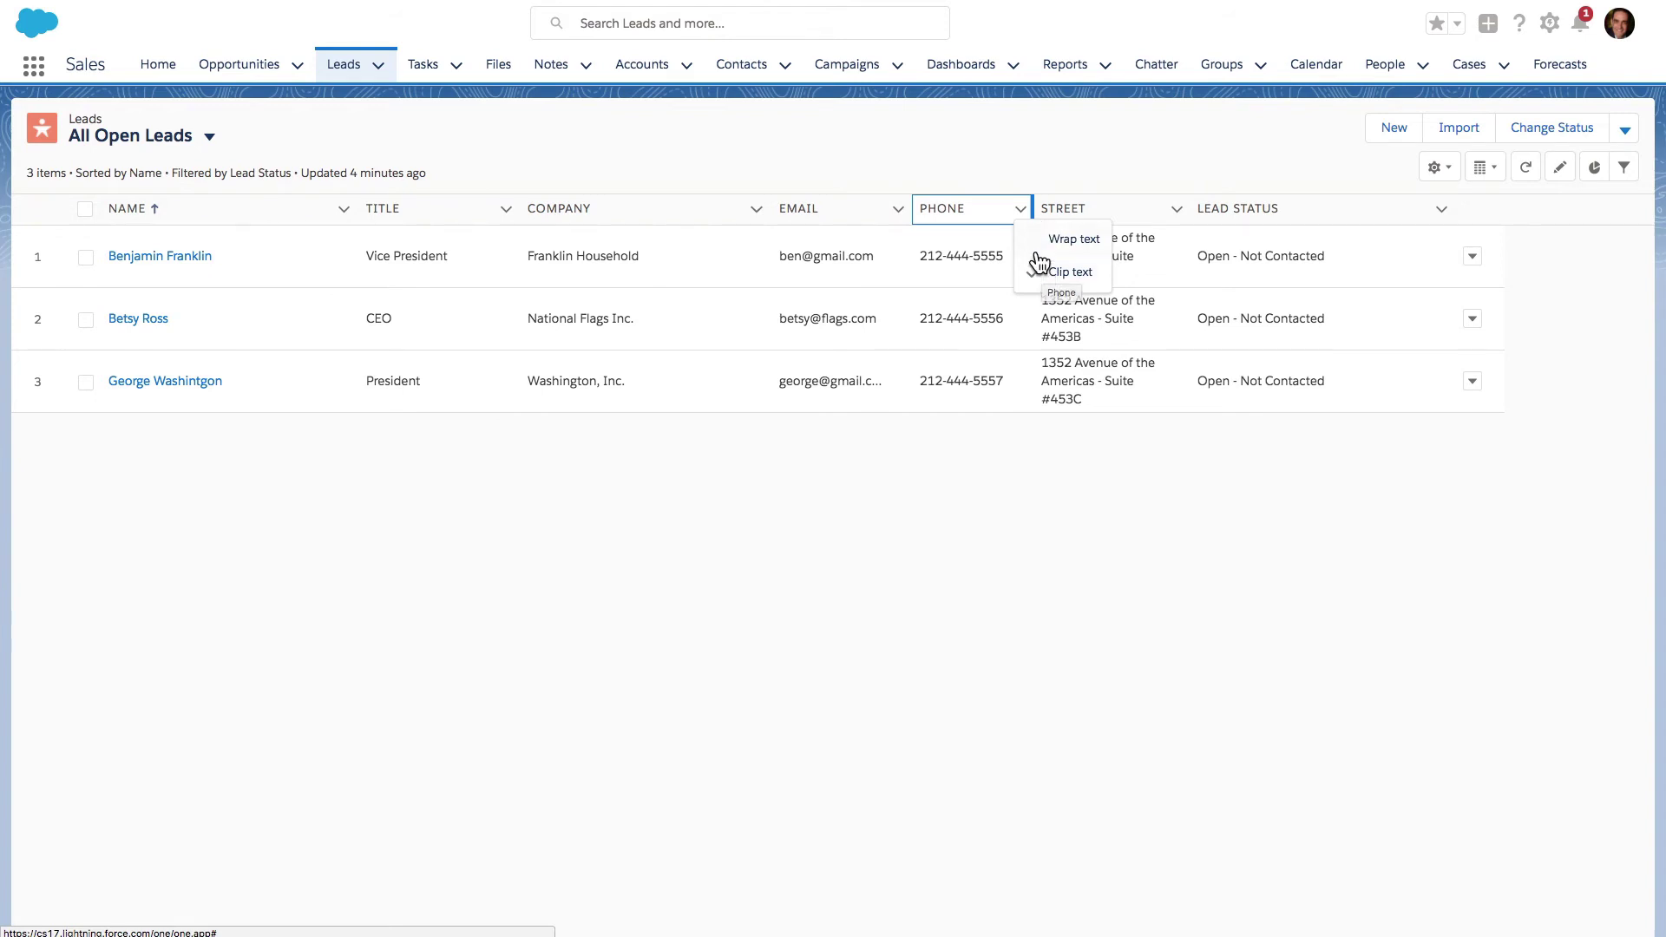
pyautogui.click(756, 209)
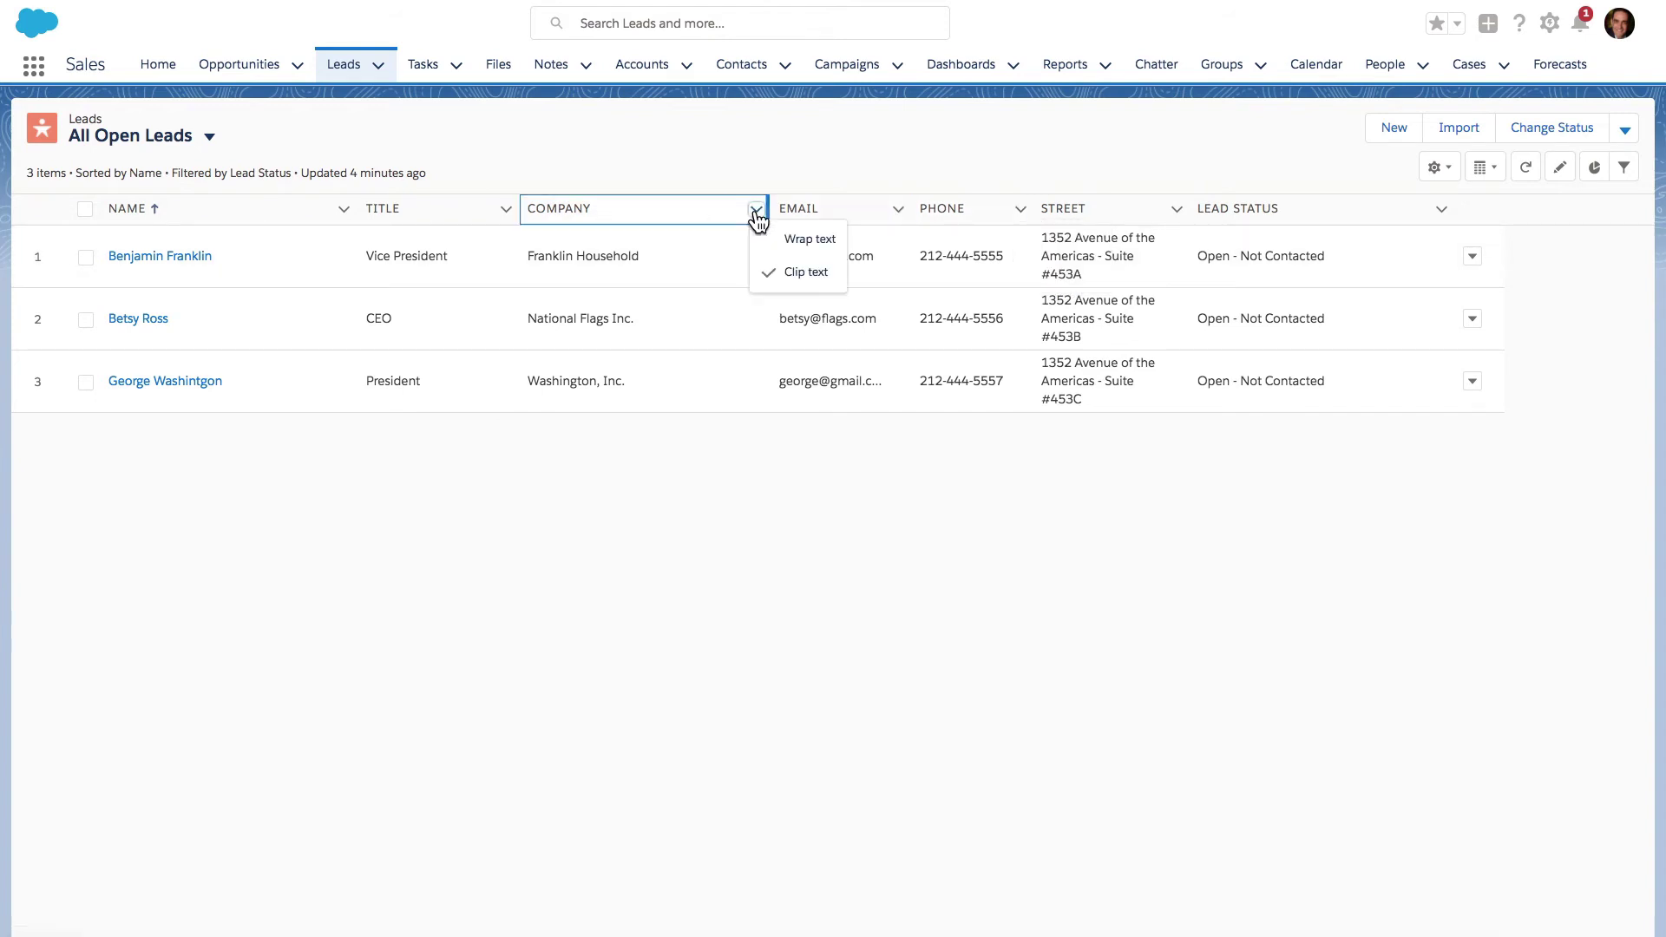
pyautogui.click(775, 247)
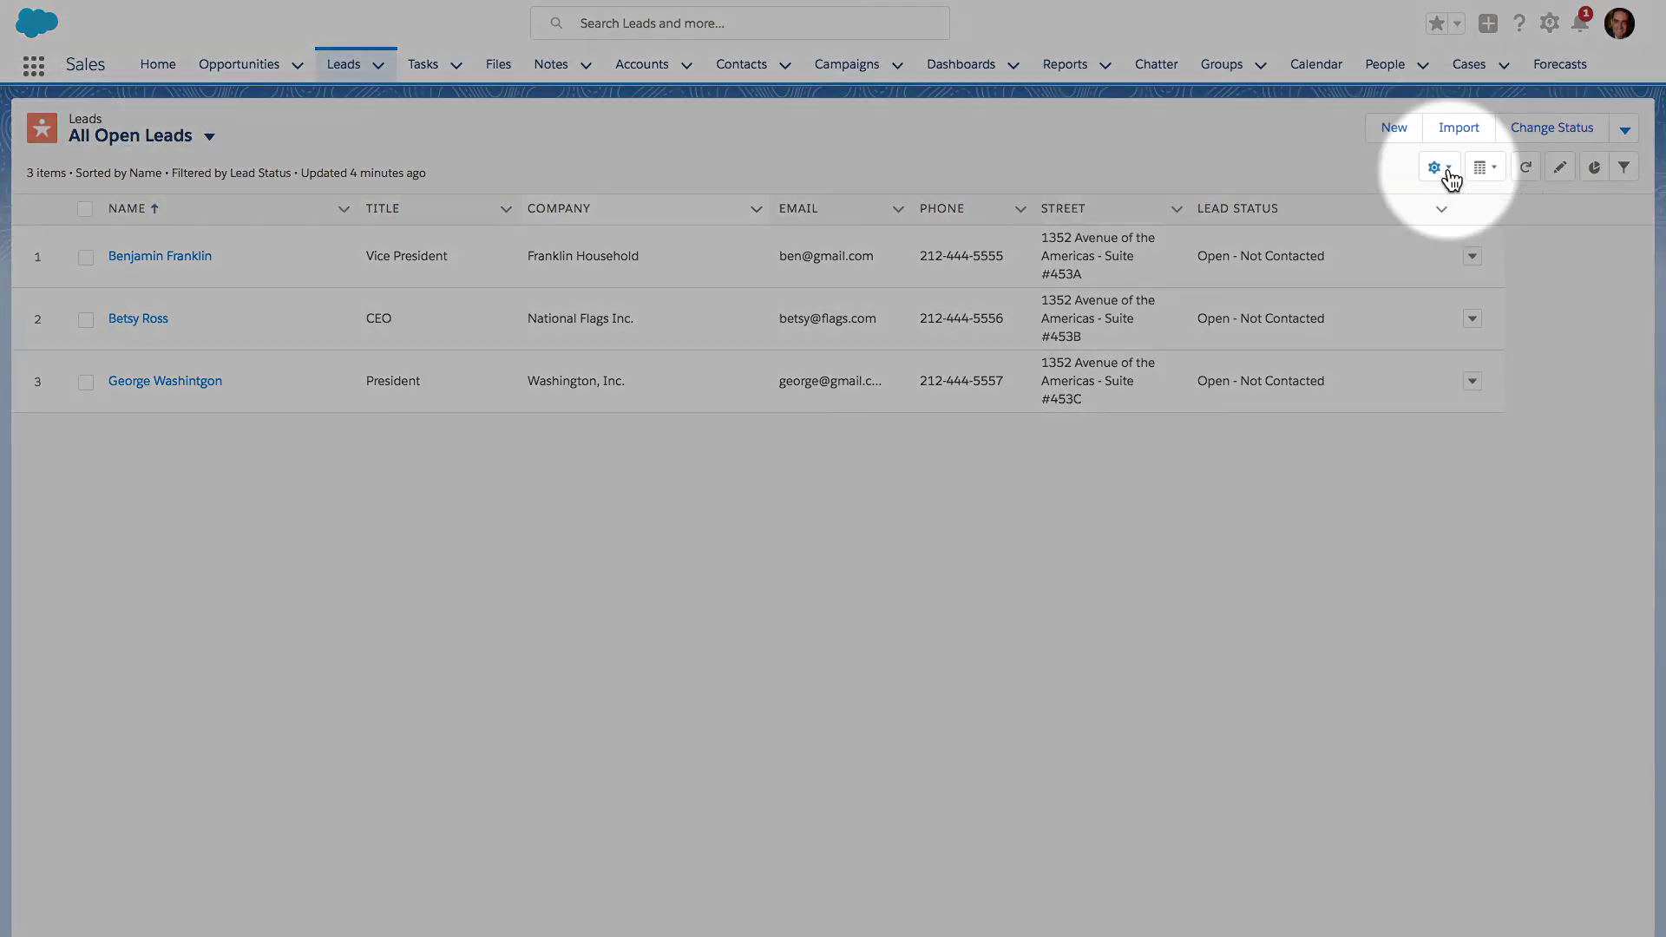
# - Open the List View Controls gear menu
pyautogui.click(1447, 172)
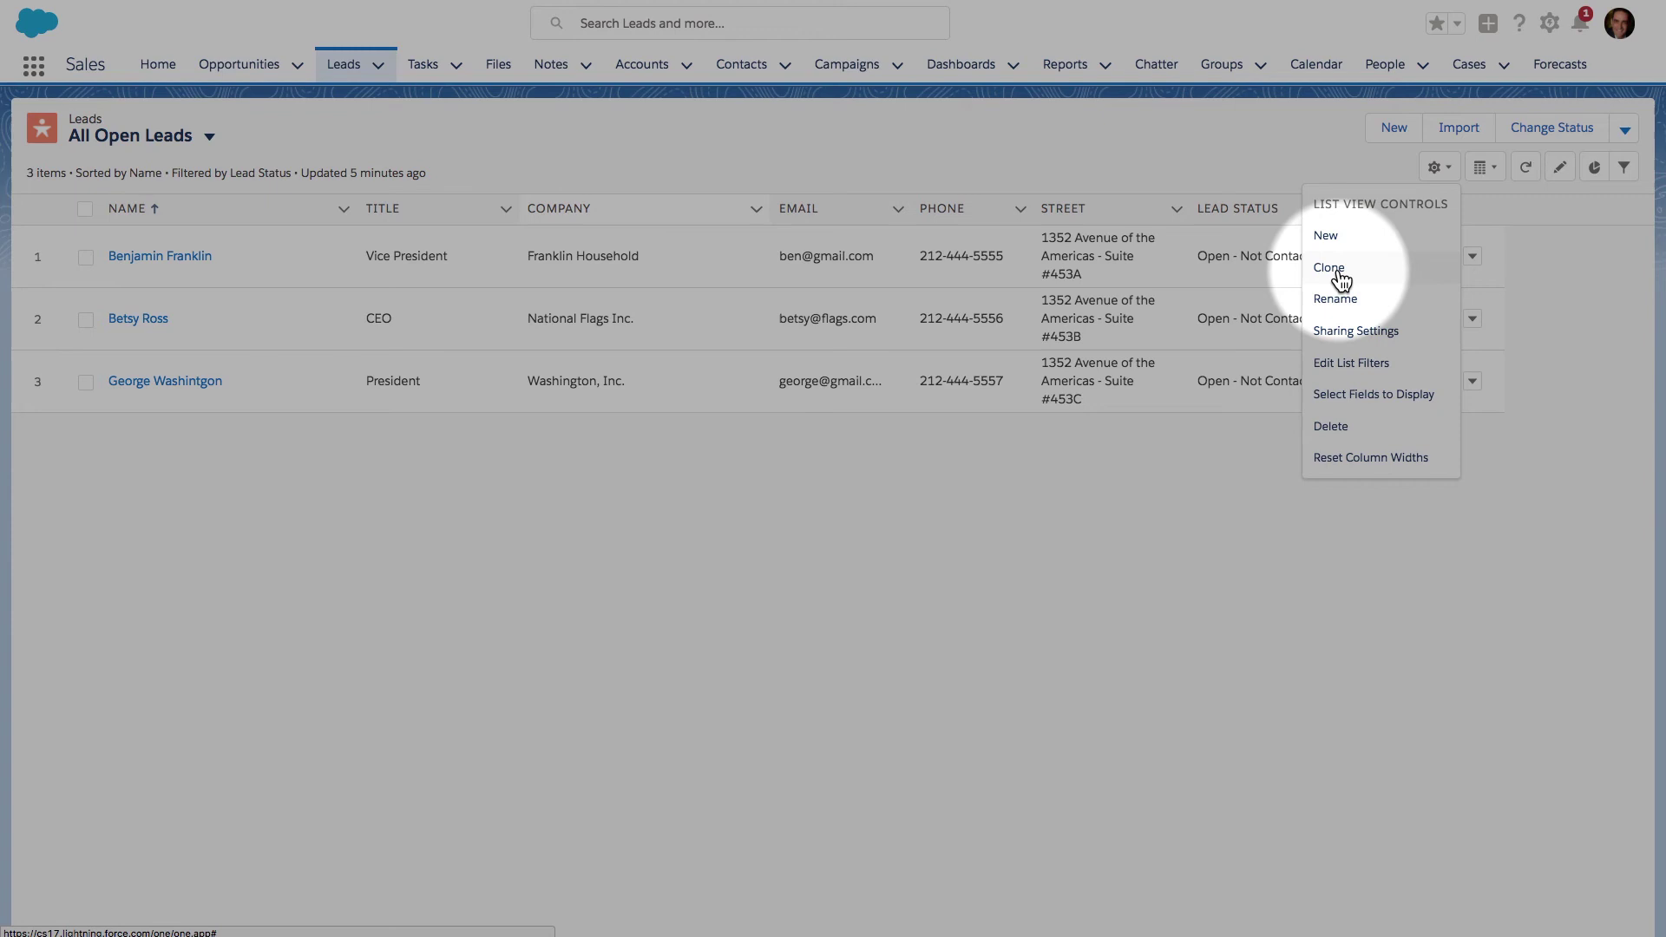
# - Clone the list view as 'Awesome List View of Open Leads v2' and save it
pyautogui.click(1340, 279)
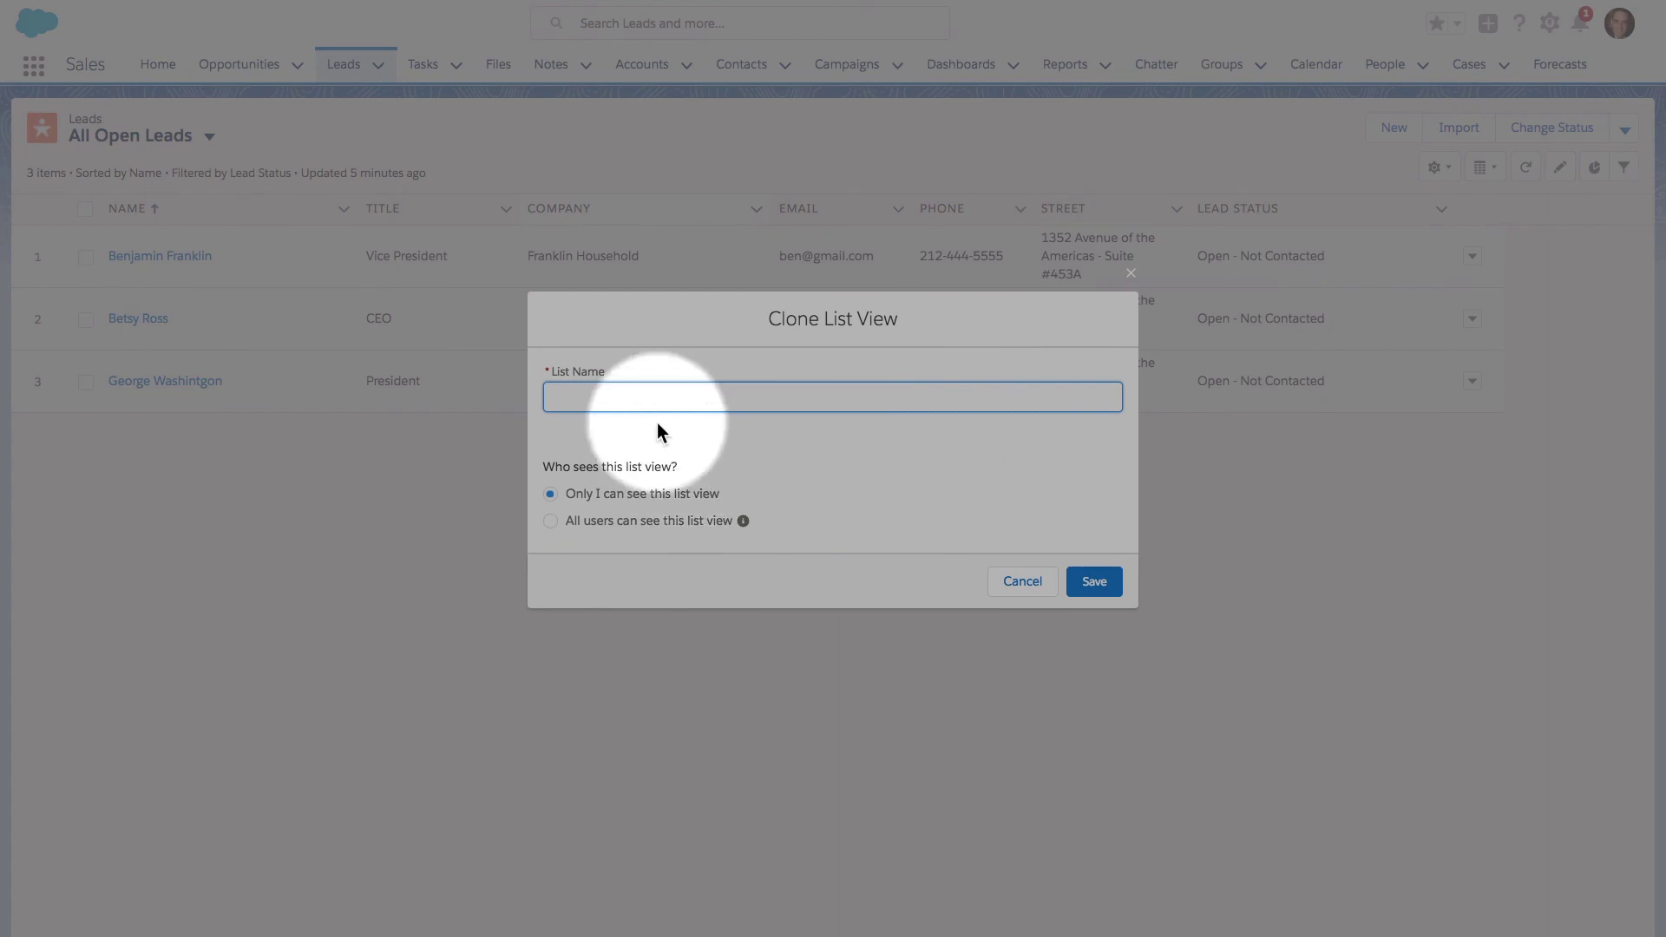
pyautogui.write('Aw')
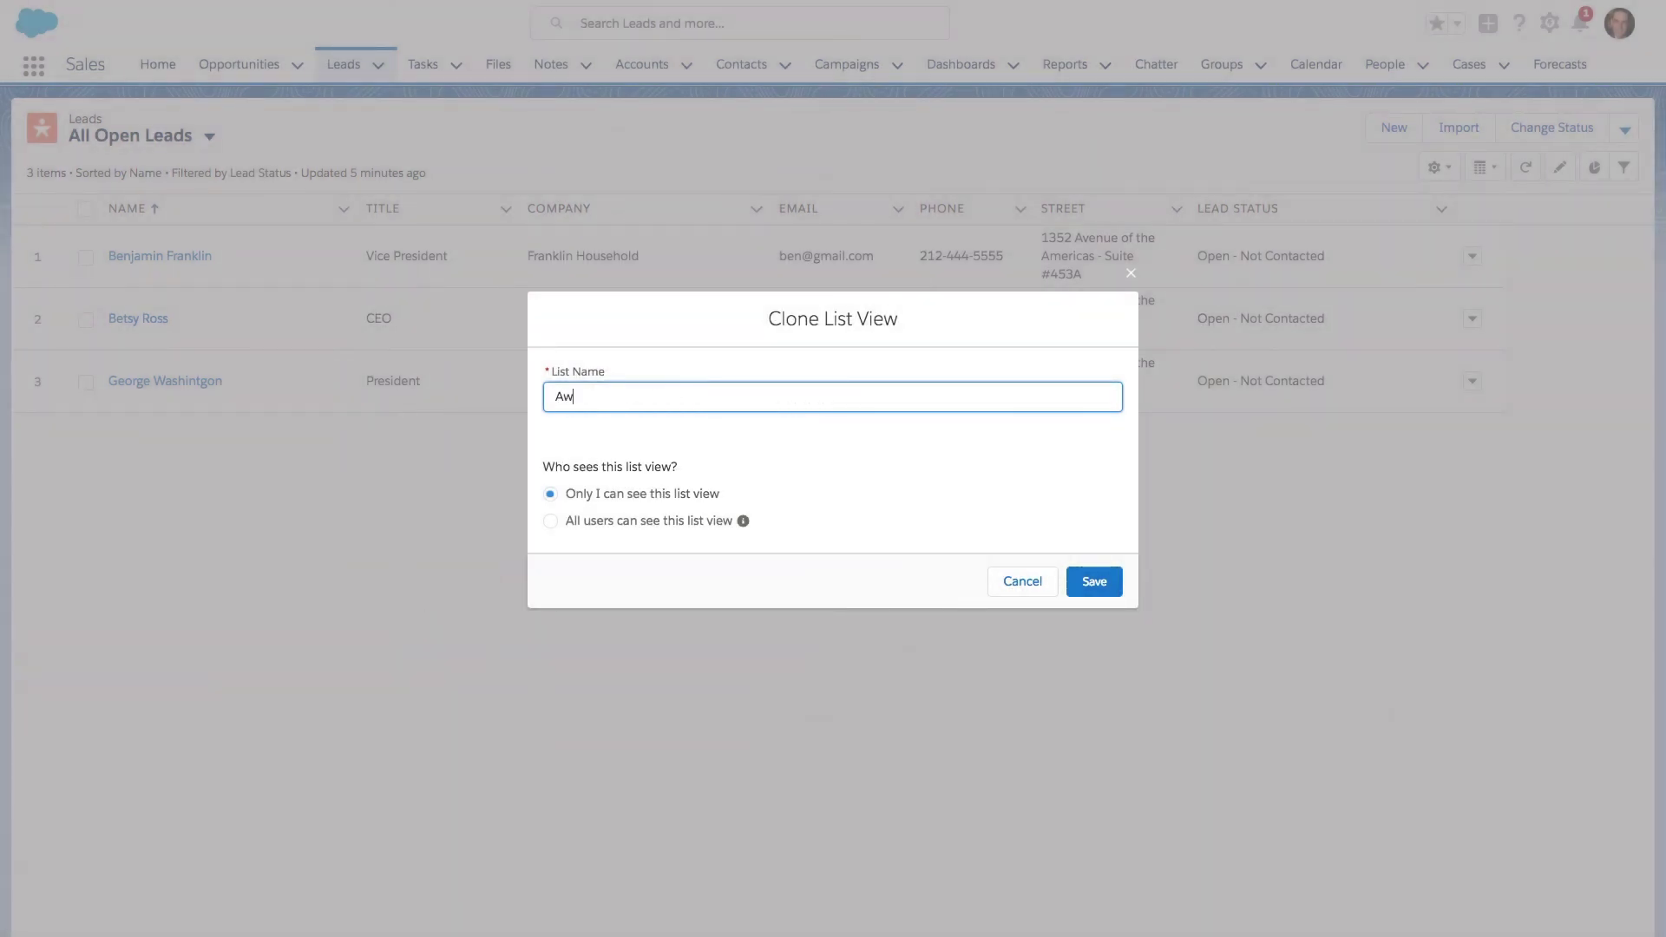
pyautogui.write('esome List View of Open Leads v2')
pyautogui.click(1113, 588)
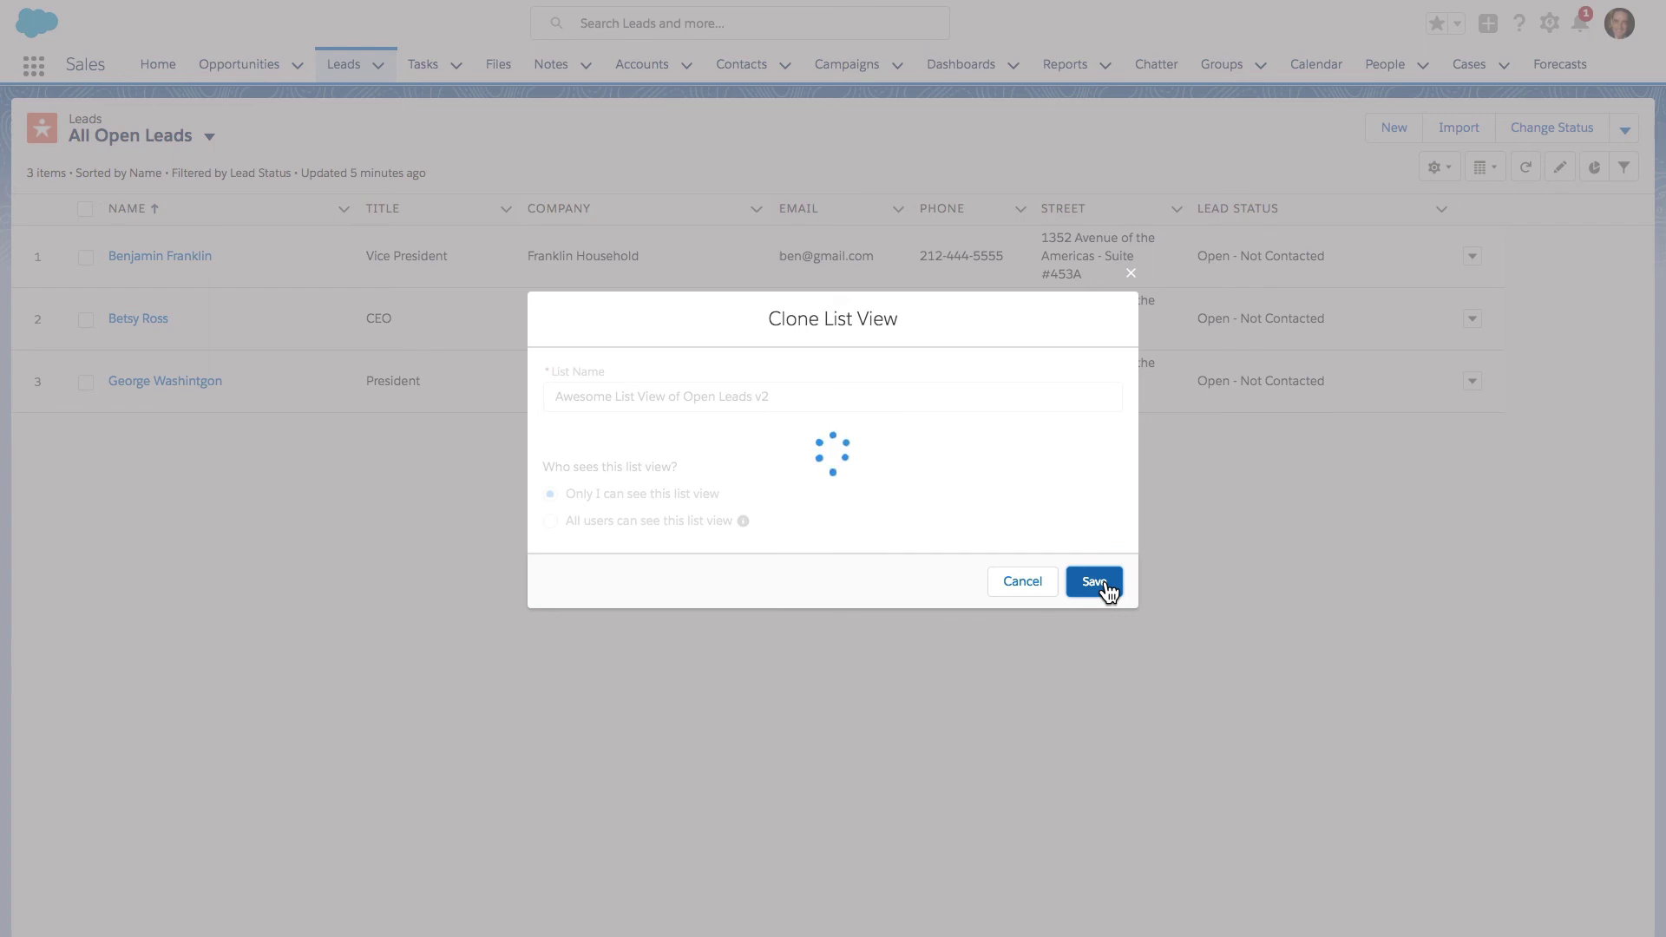